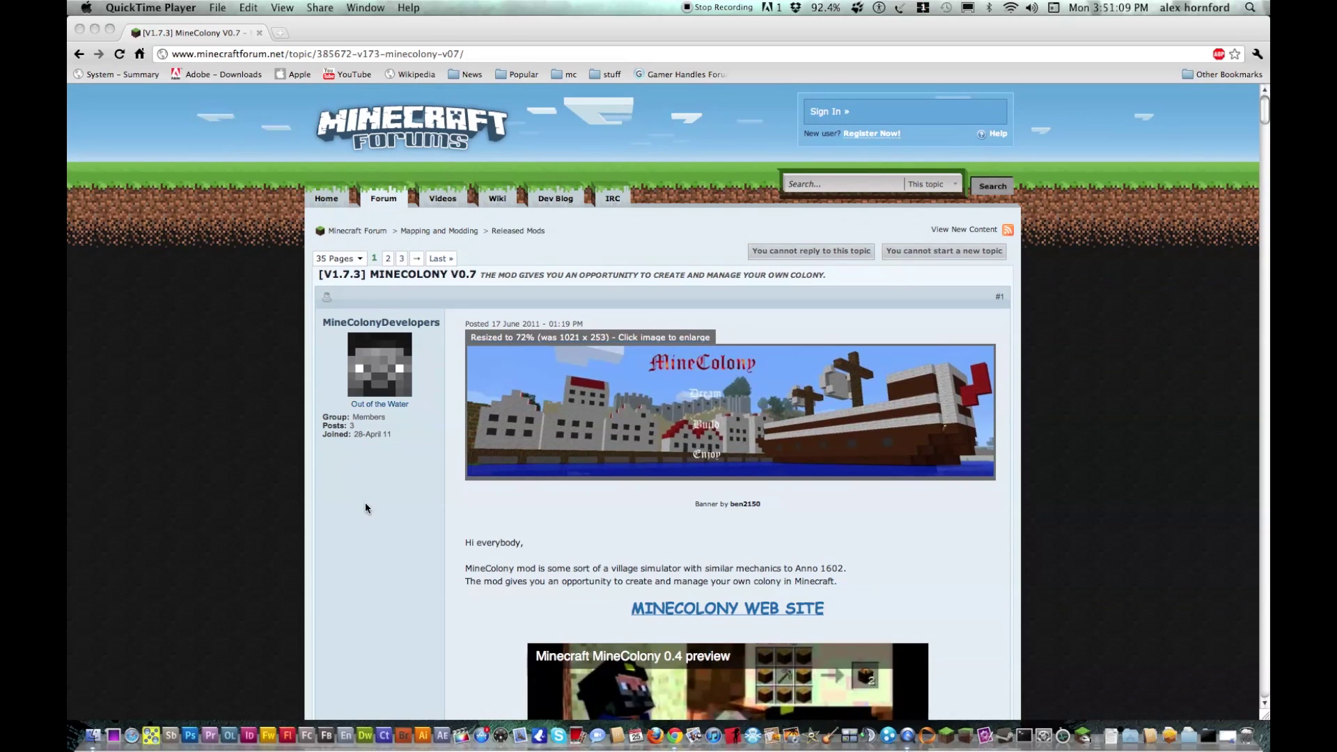
Scroll the MineColony v0.7 post down to its How to Install and Download sections.
{"action": "scroll", "coordinate": [366, 510], "scroll_direction": "down", "scroll_amount": 10}
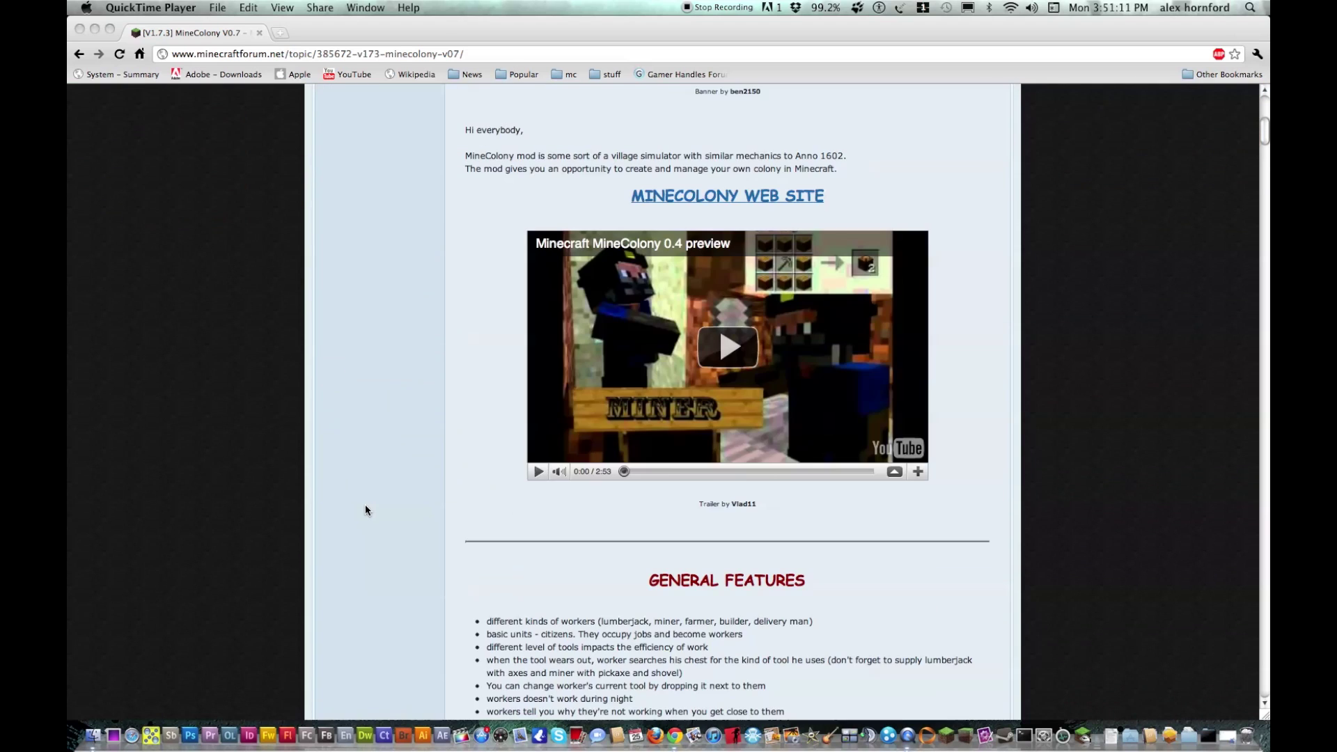
{"action": "scroll", "coordinate": [366, 511], "scroll_direction": "down", "scroll_amount": 6}
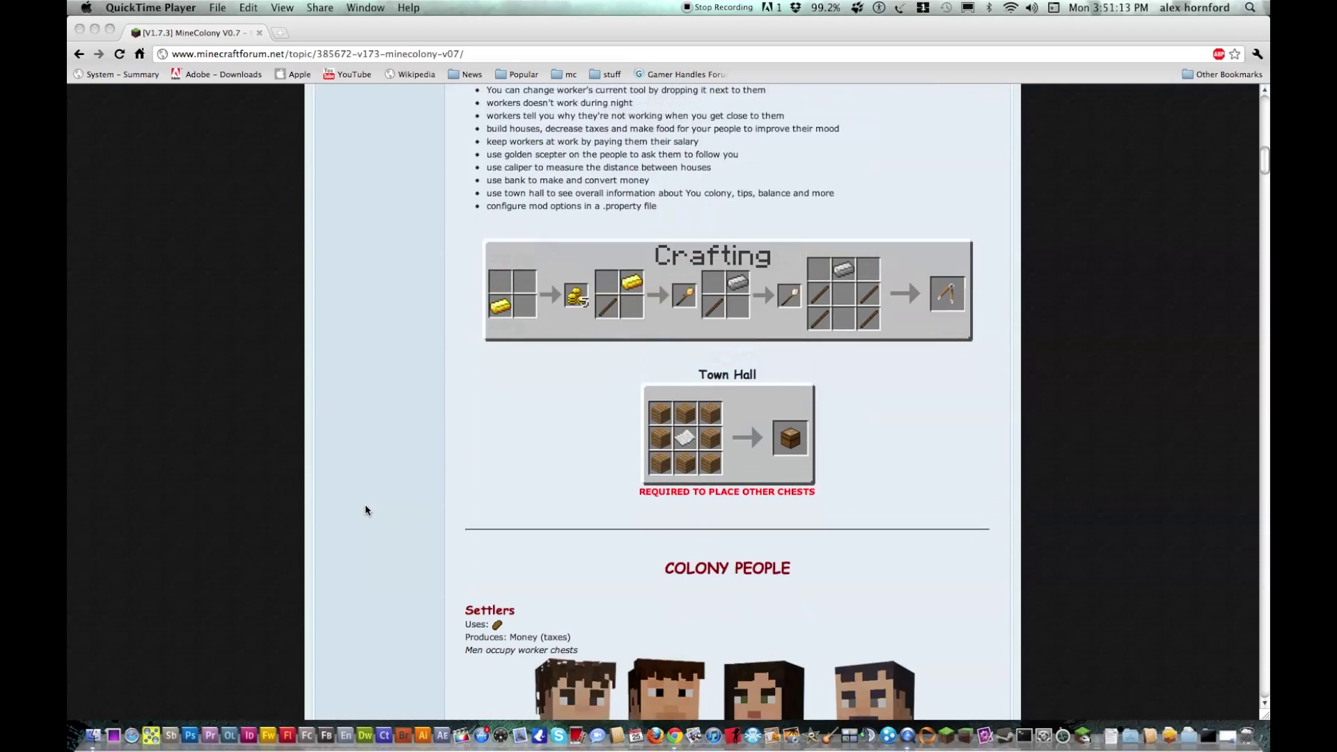
{"action": "scroll", "coordinate": [364, 510], "scroll_direction": "down", "scroll_amount": 5}
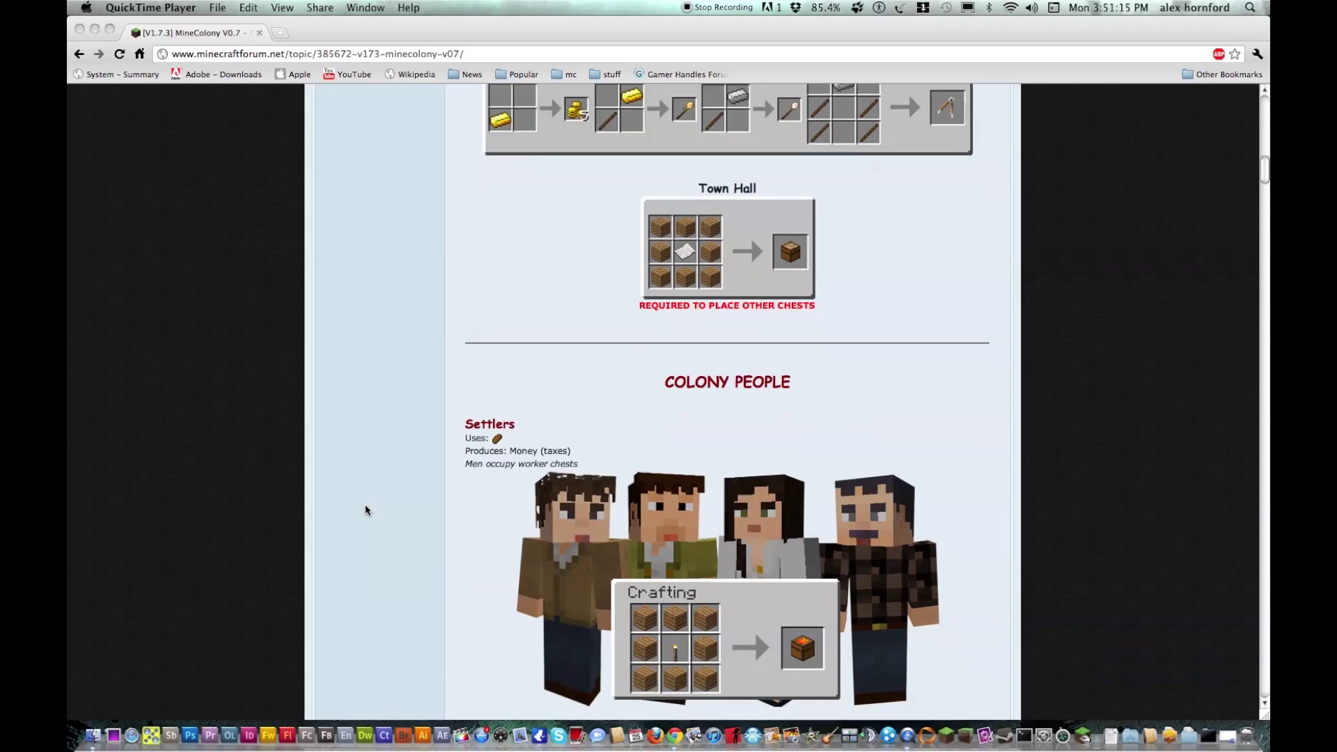
{"action": "scroll", "coordinate": [366, 511], "scroll_direction": "down", "scroll_amount": 5}
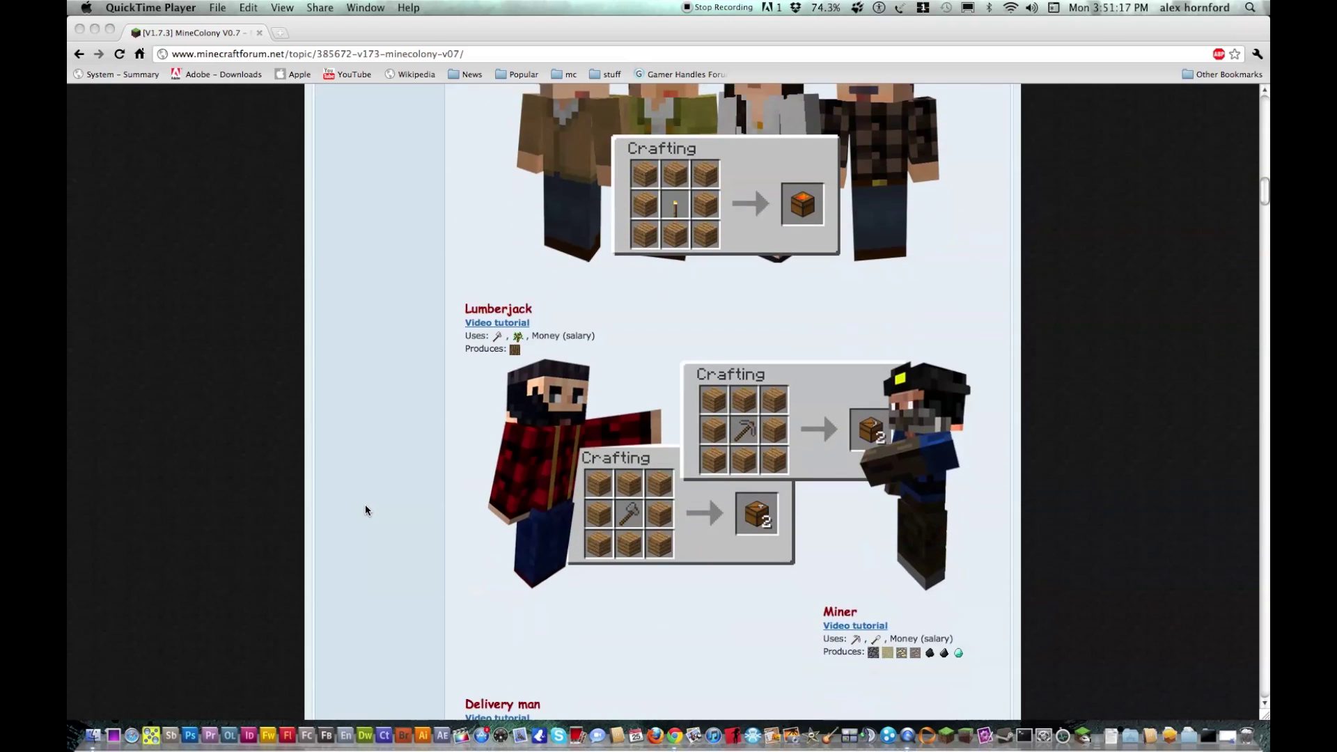
{"action": "scroll", "coordinate": [366, 510], "scroll_direction": "down", "scroll_amount": 5}
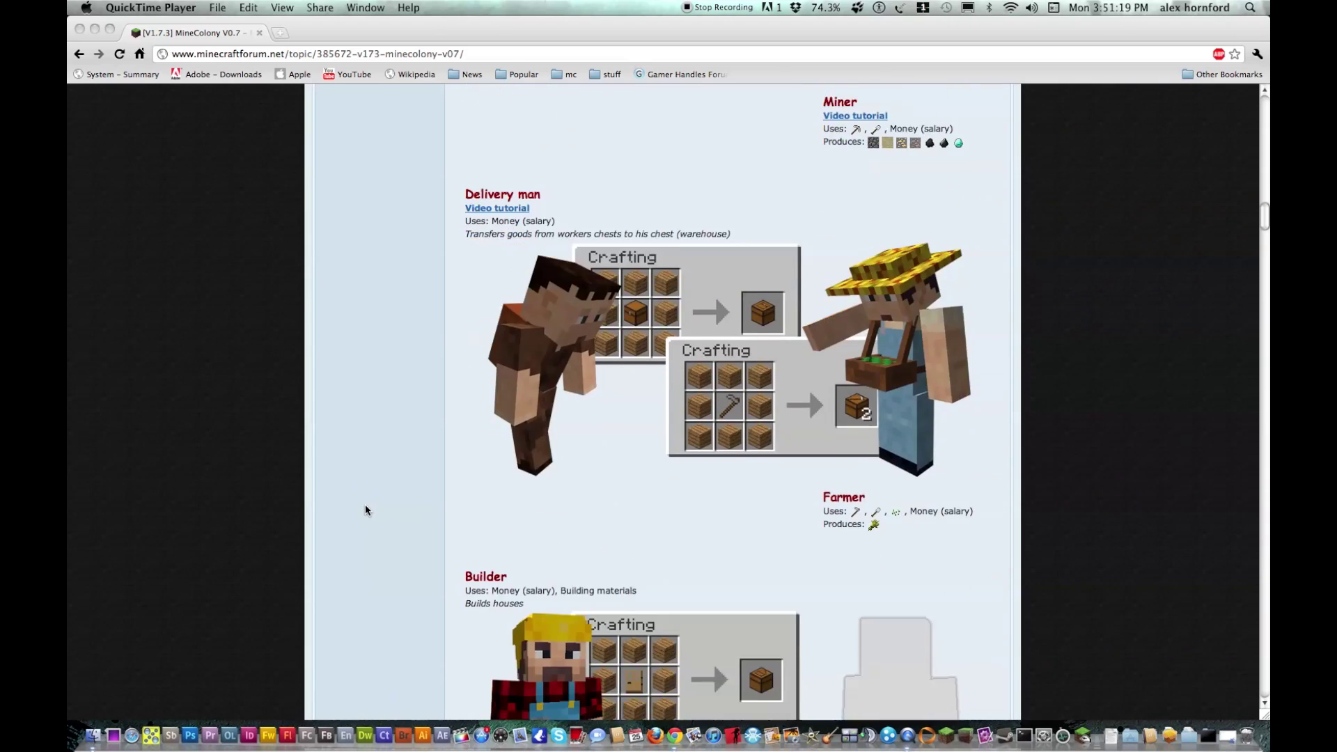
{"action": "scroll", "coordinate": [365, 510], "scroll_direction": "down", "scroll_amount": 5}
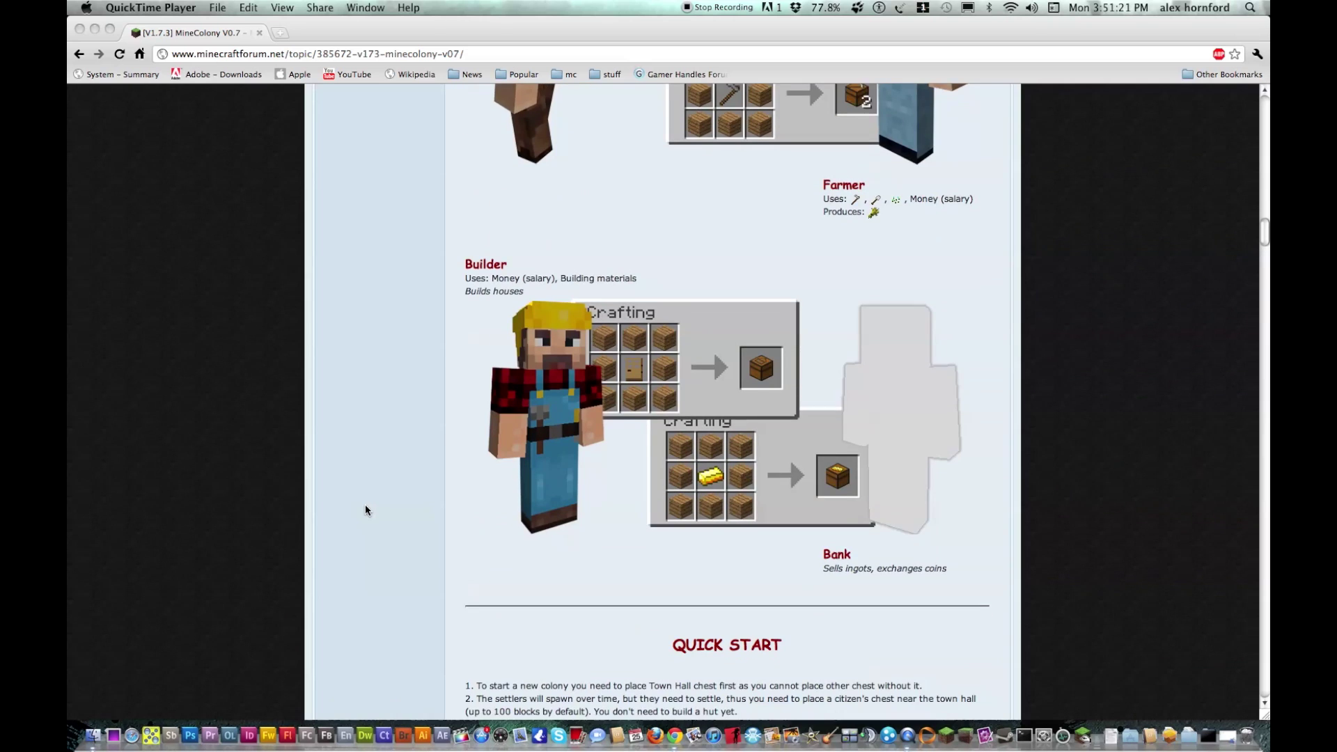
{"action": "scroll", "coordinate": [365, 510], "scroll_direction": "down", "scroll_amount": 5}
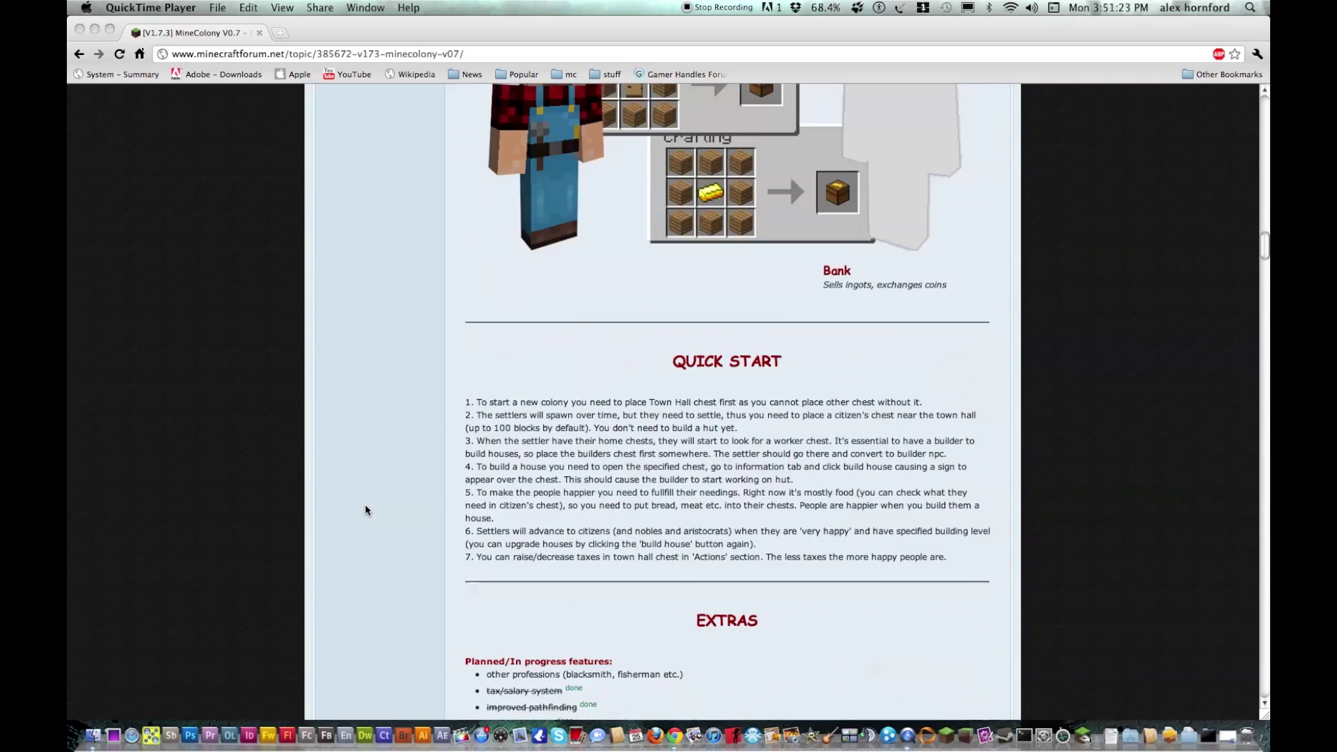
{"action": "scroll", "coordinate": [365, 510], "scroll_direction": "down", "scroll_amount": 10}
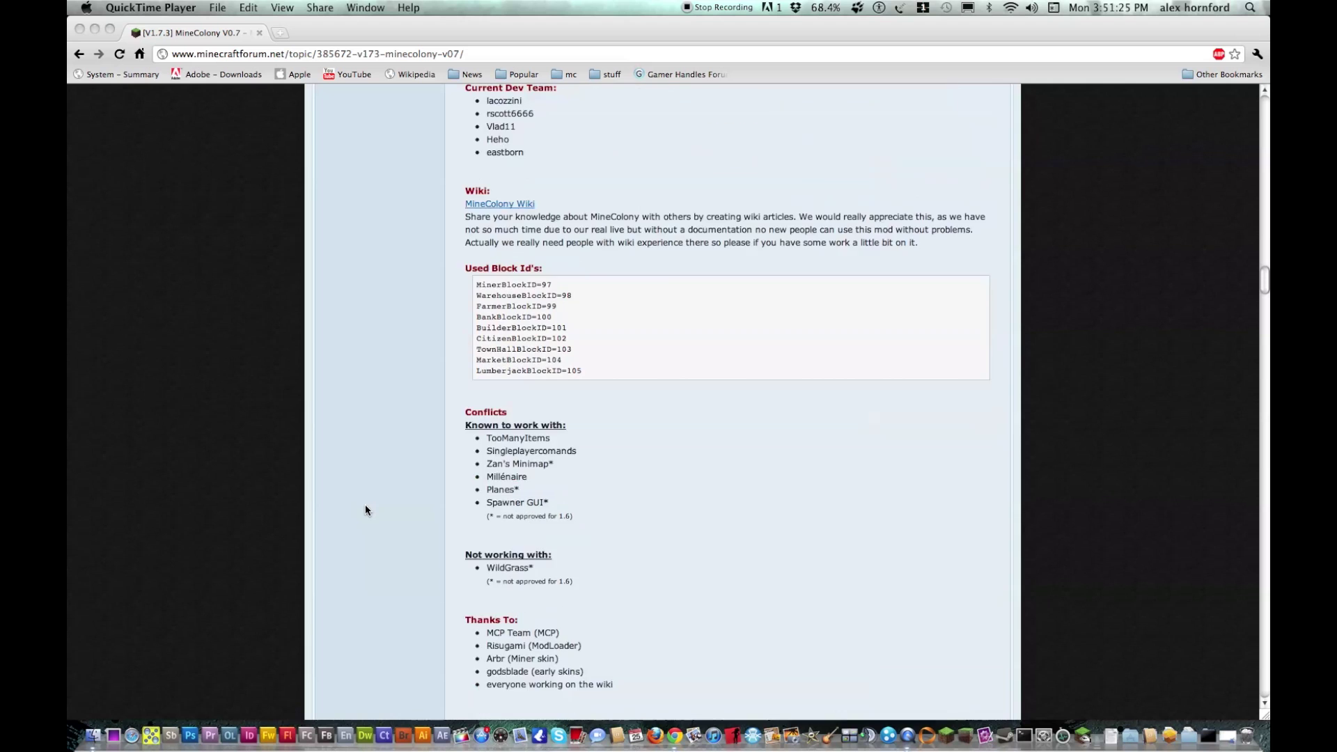
{"action": "scroll", "coordinate": [365, 510], "scroll_direction": "down", "scroll_amount": 10}
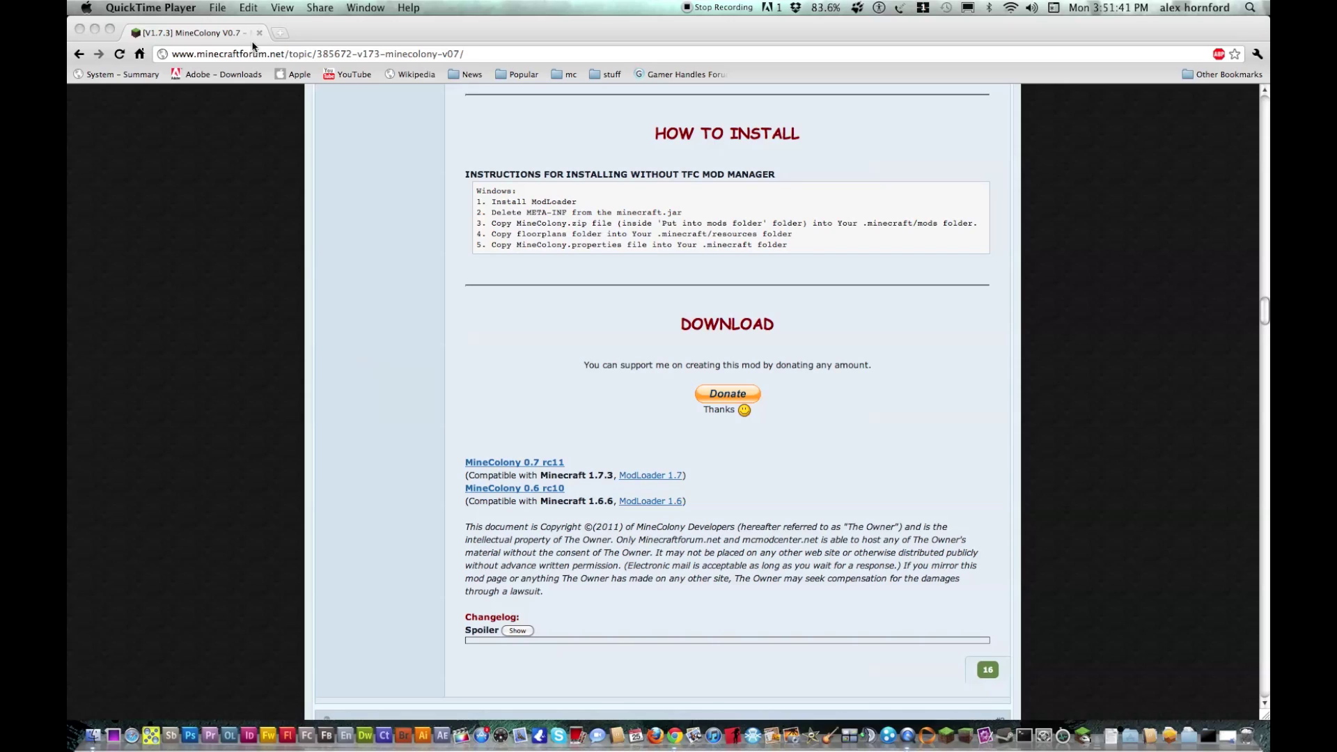
Close Chrome and open a new Finder window at the home folder.
{"action": "left_click", "coordinate": [79, 31]}
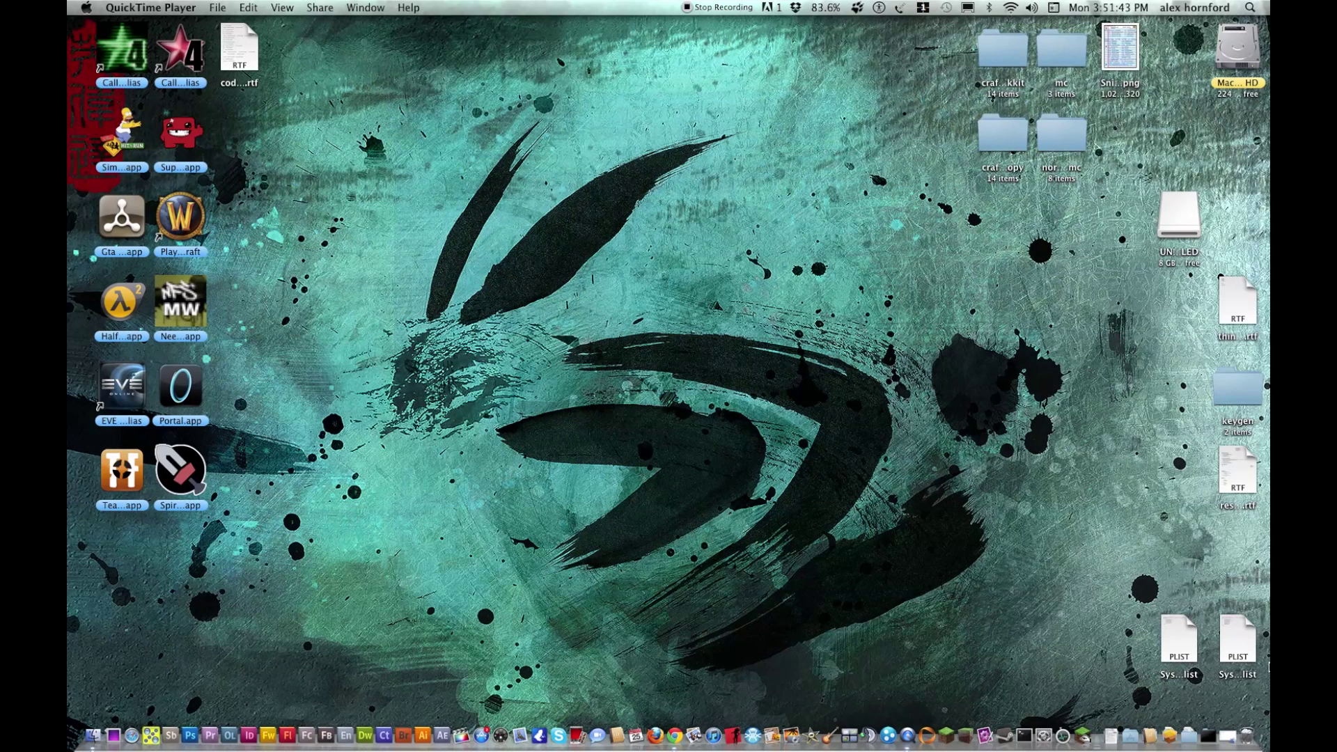
{"action": "left_click", "coordinate": [1237, 736]}
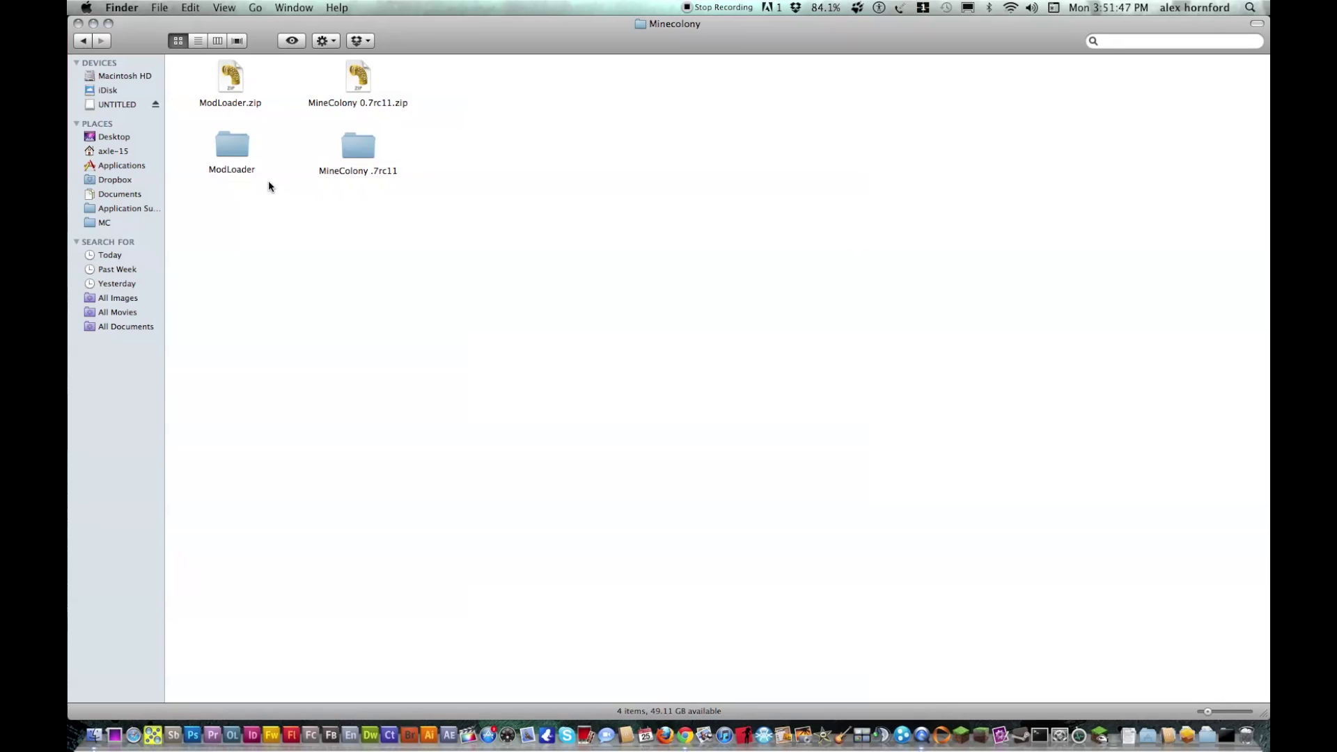
{"action": "right_click", "coordinate": [99, 737]}
{"action": "left_click", "coordinate": [111, 612]}
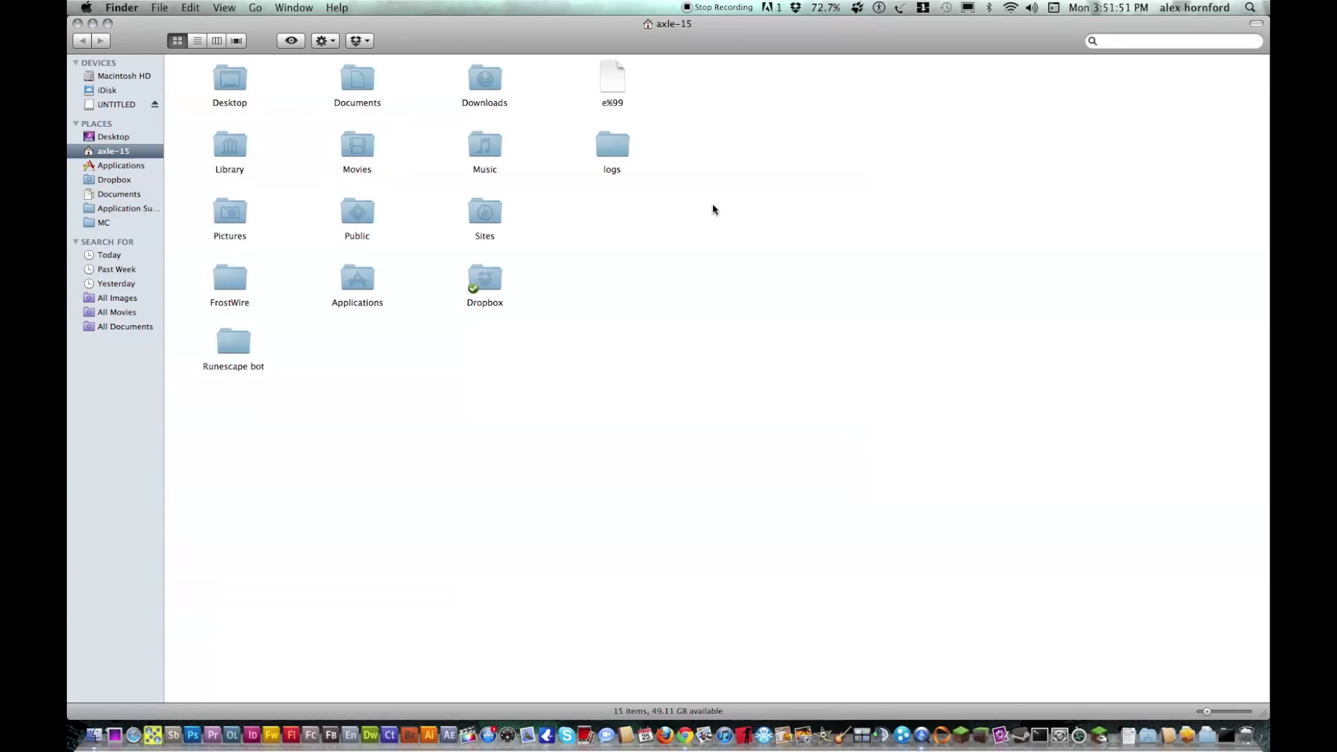
Go into Library > Application Support > minecraft > bin.
{"action": "double_click", "coordinate": [228, 141]}
{"action": "double_click", "coordinate": [219, 72]}
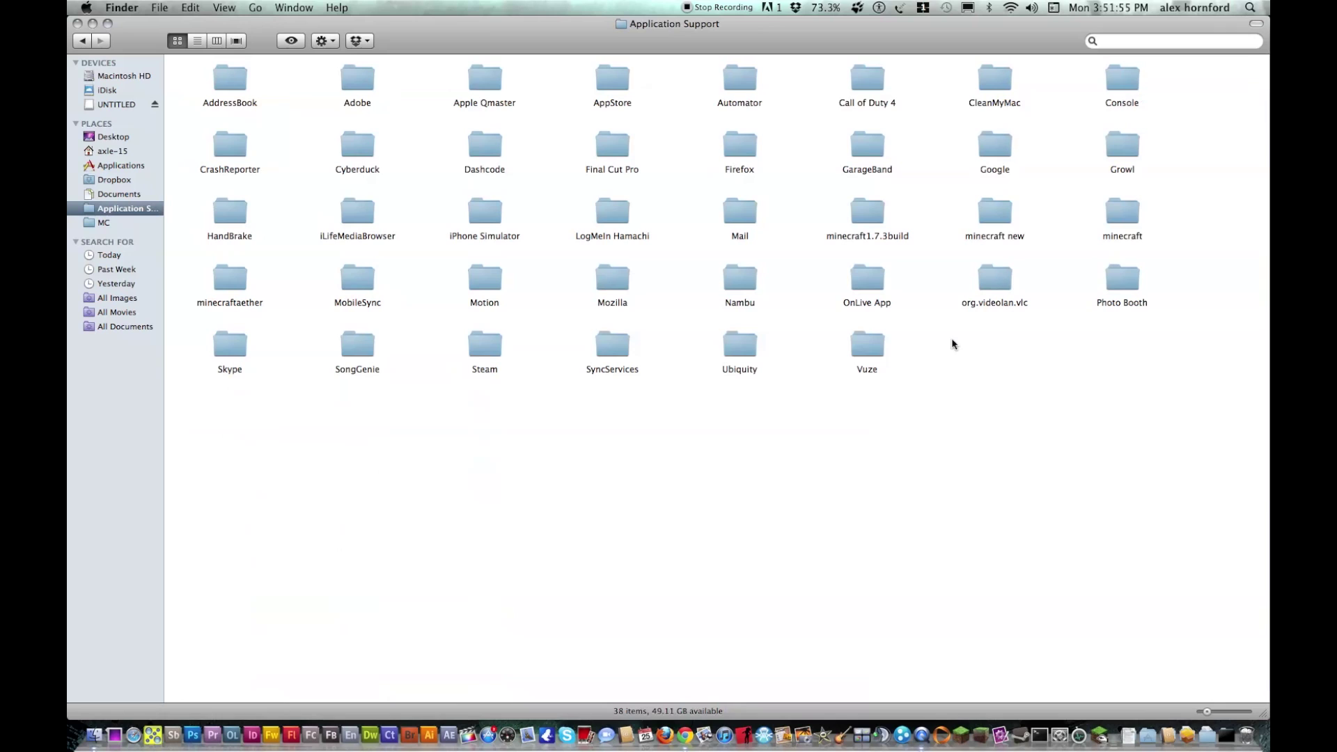
{"action": "double_click", "coordinate": [1121, 212]}
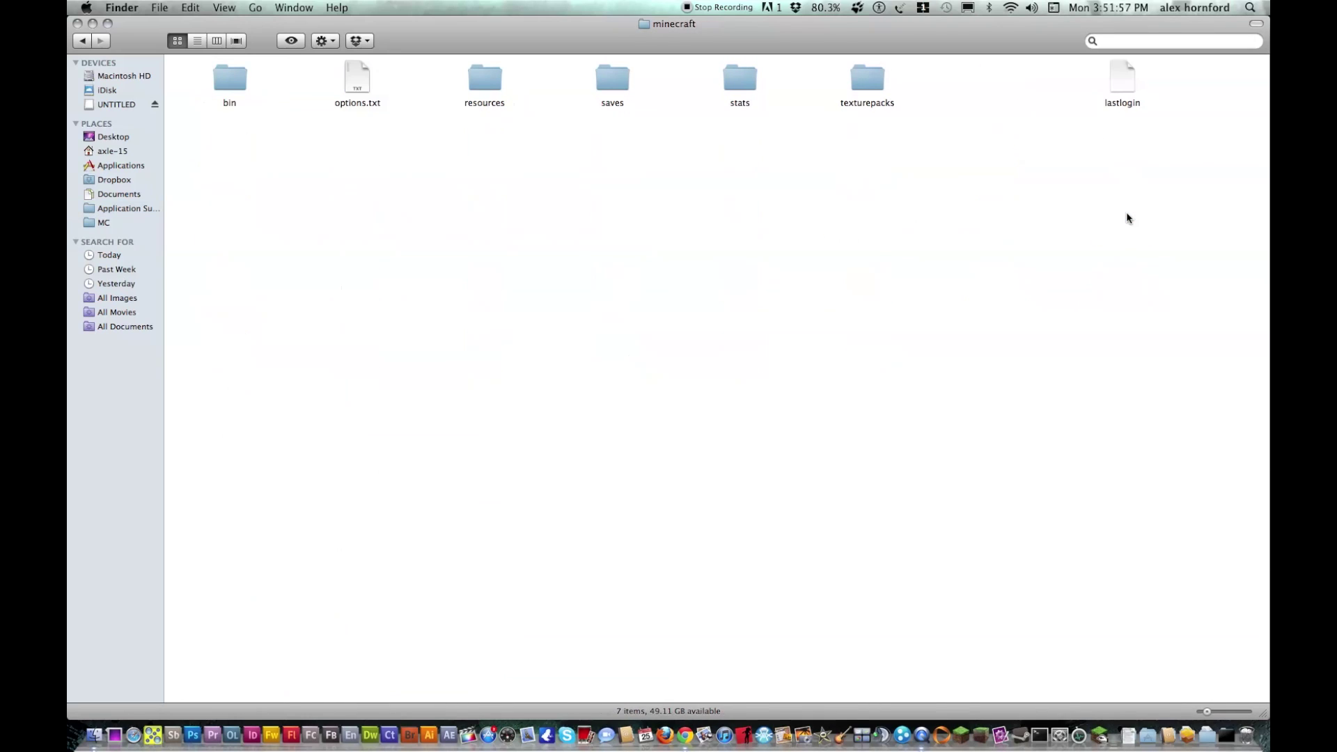
{"action": "double_click", "coordinate": [229, 82]}
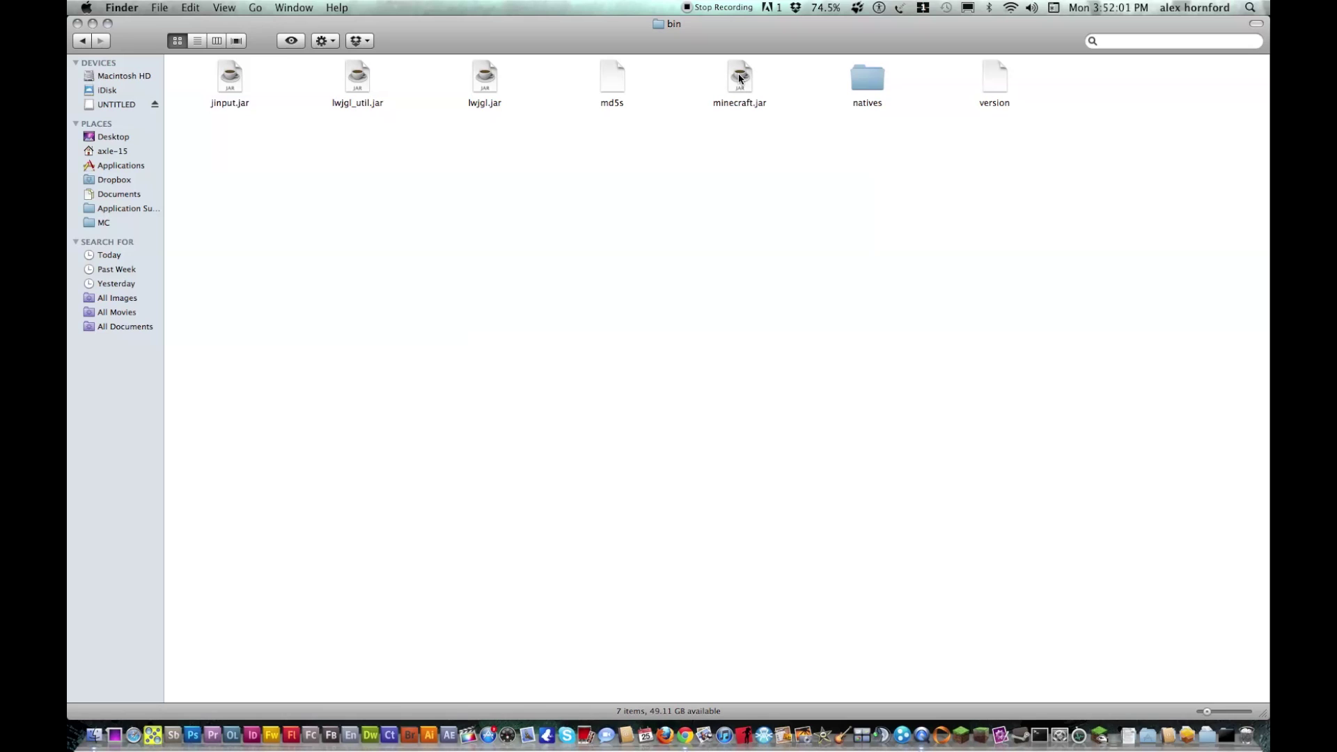
Extract minecraft.jar into a folder with Archive Utility.
{"action": "left_click", "coordinate": [743, 77]}
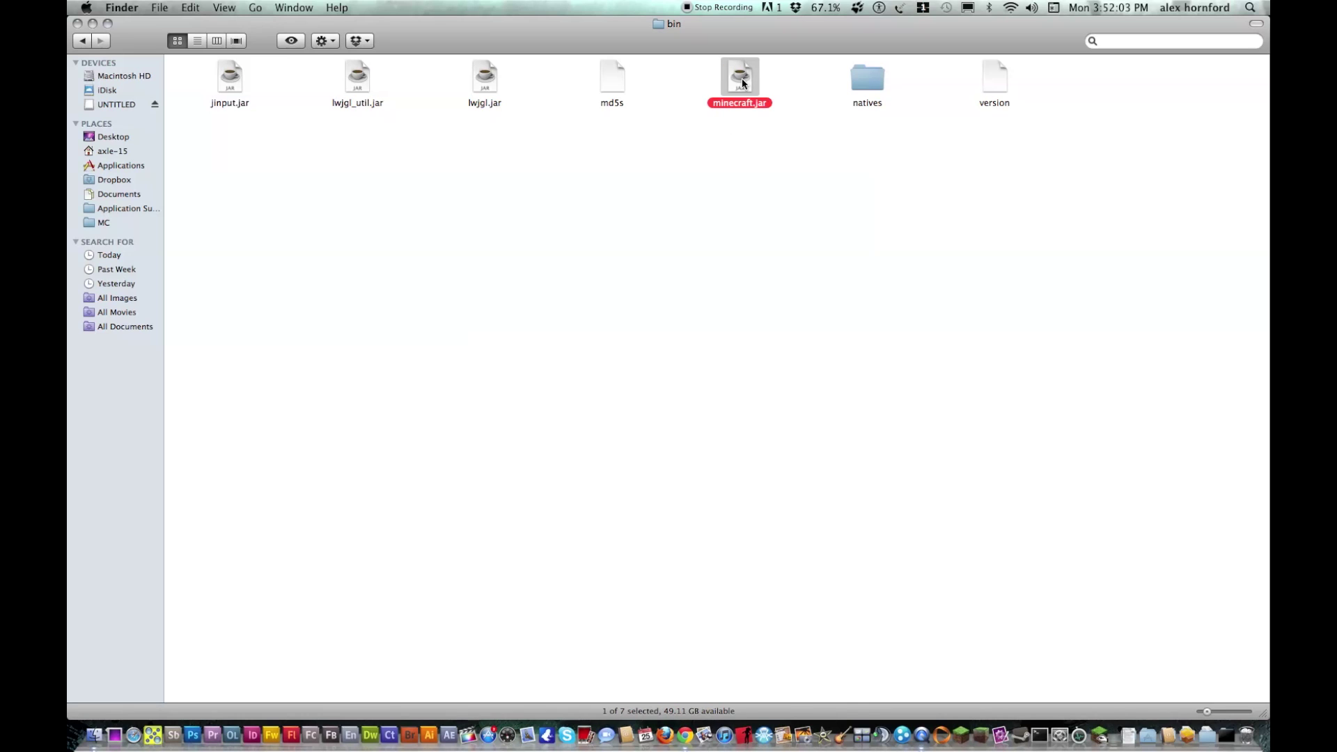
{"action": "right_click", "coordinate": [744, 78]}
{"action": "mouse_move", "coordinate": [835, 97]}
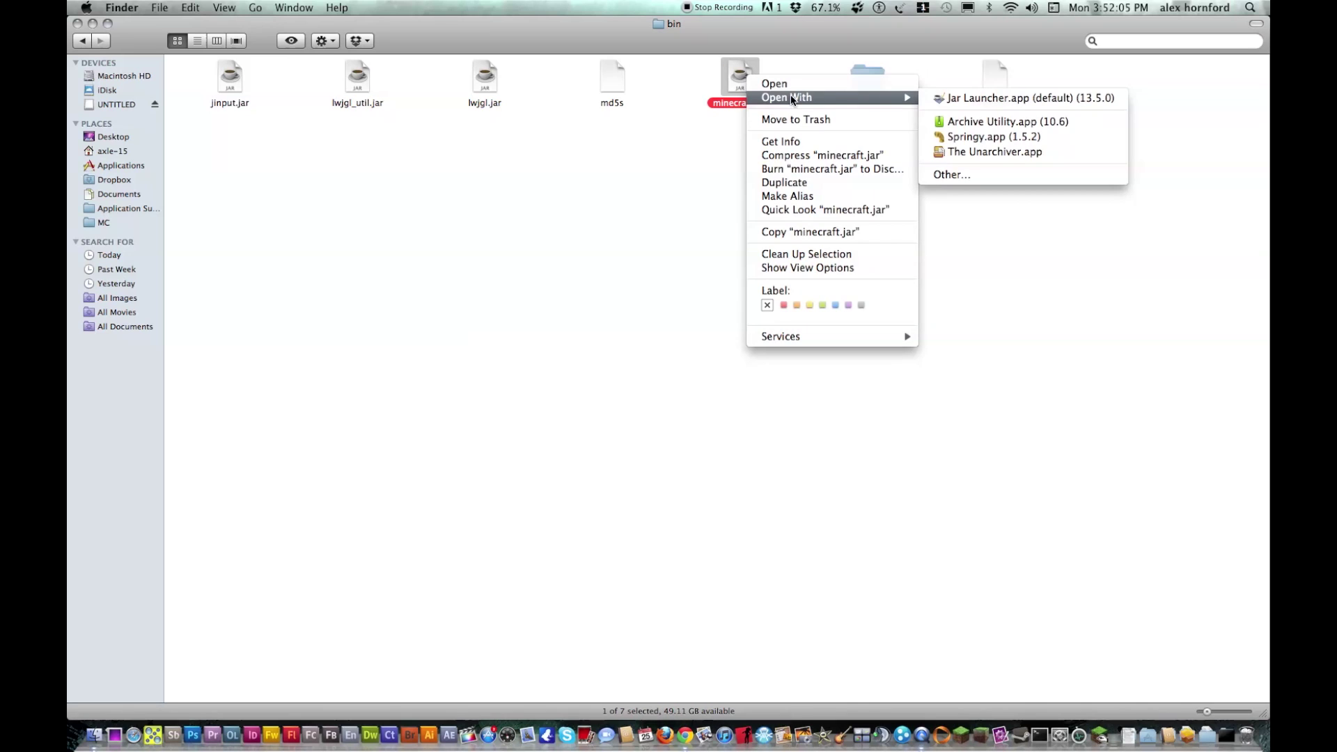
{"action": "left_click", "coordinate": [996, 122]}
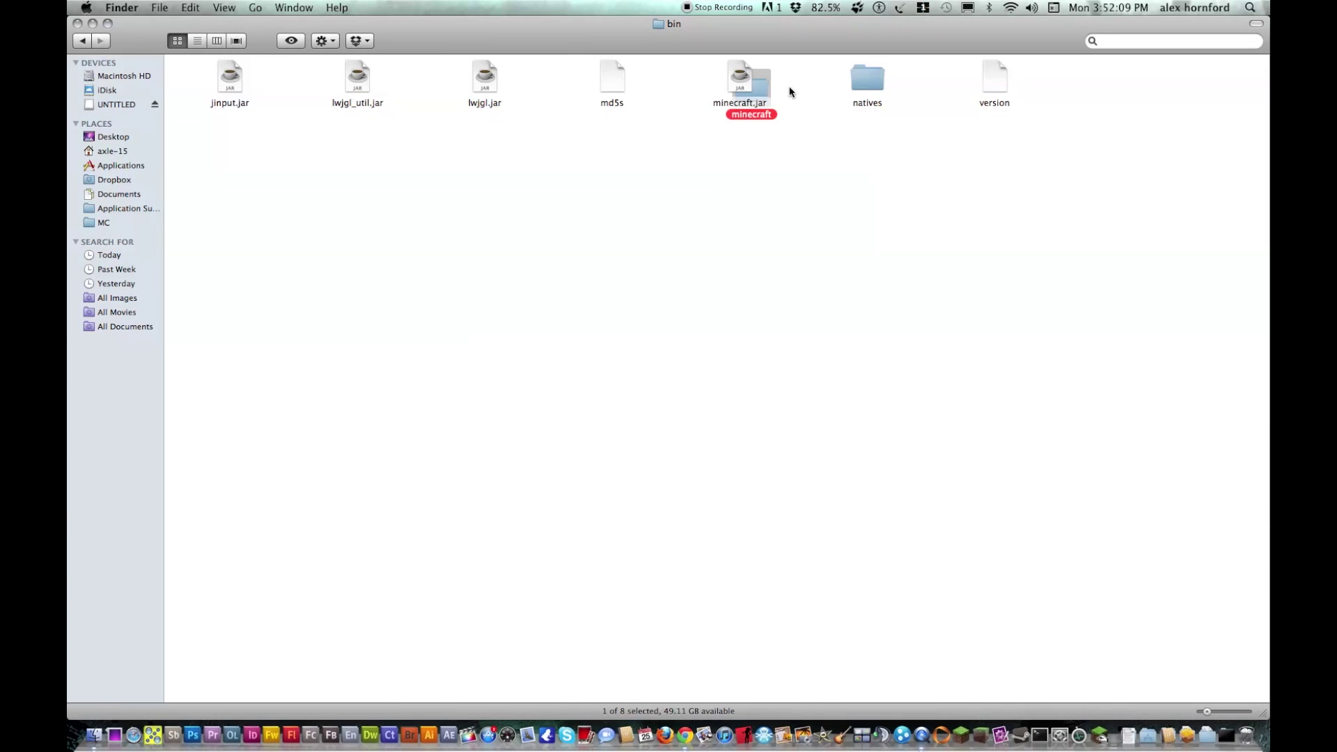
Rename the original jar file to minecraftfg.jar.
{"action": "left_click", "coordinate": [751, 103]}
{"action": "left_click", "coordinate": [753, 104]}
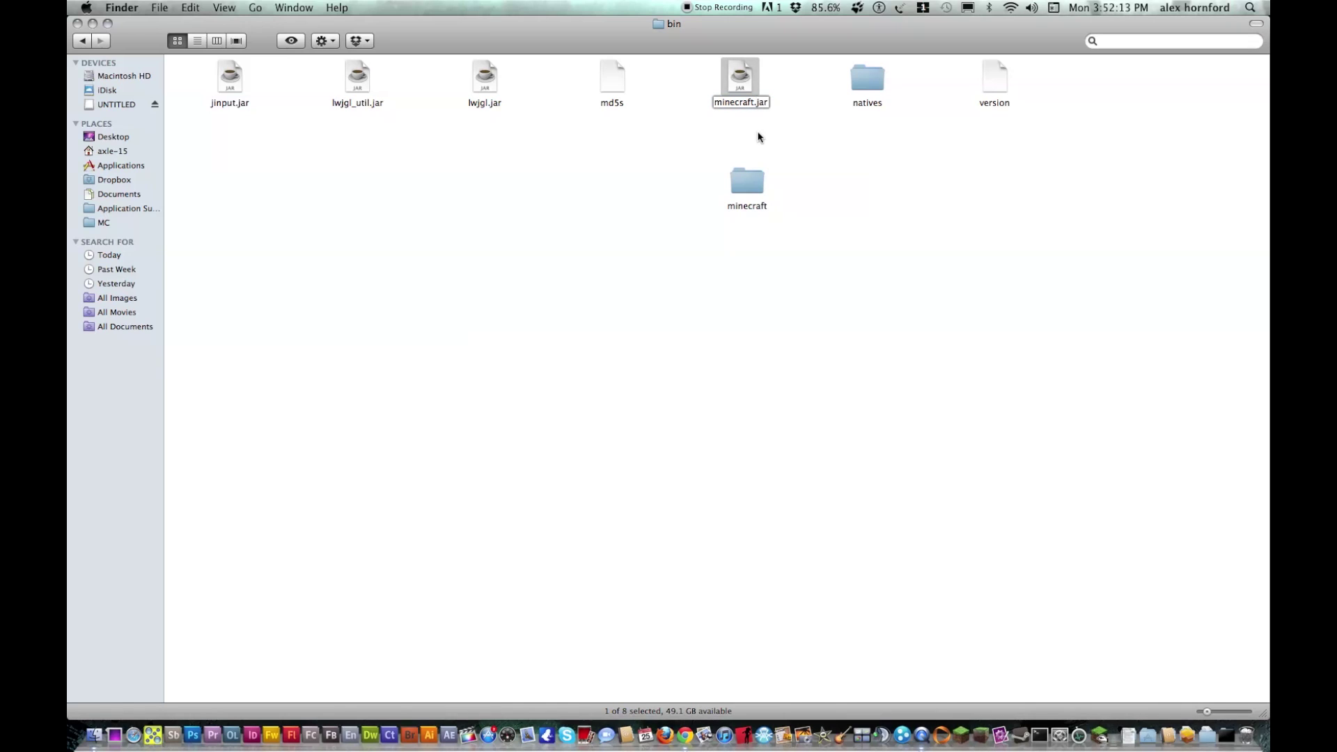
{"action": "type", "text": "fg"}
{"action": "key", "text": "Return"}
Rename the extracted folder to minecraft.jar, keeping the .jar extension, and open it.
{"action": "left_click", "coordinate": [762, 208]}
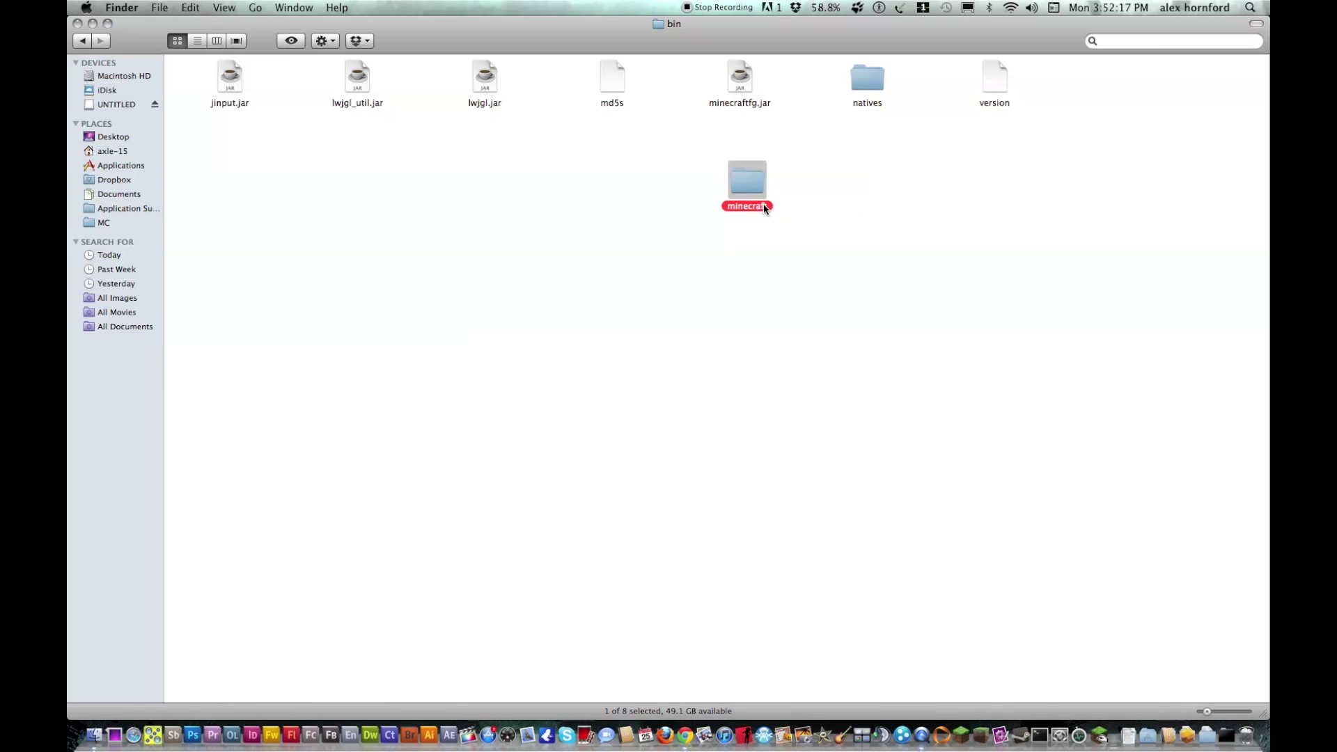
{"action": "left_click", "coordinate": [766, 205]}
{"action": "type", "text": ".jar"}
{"action": "key", "text": "Return"}
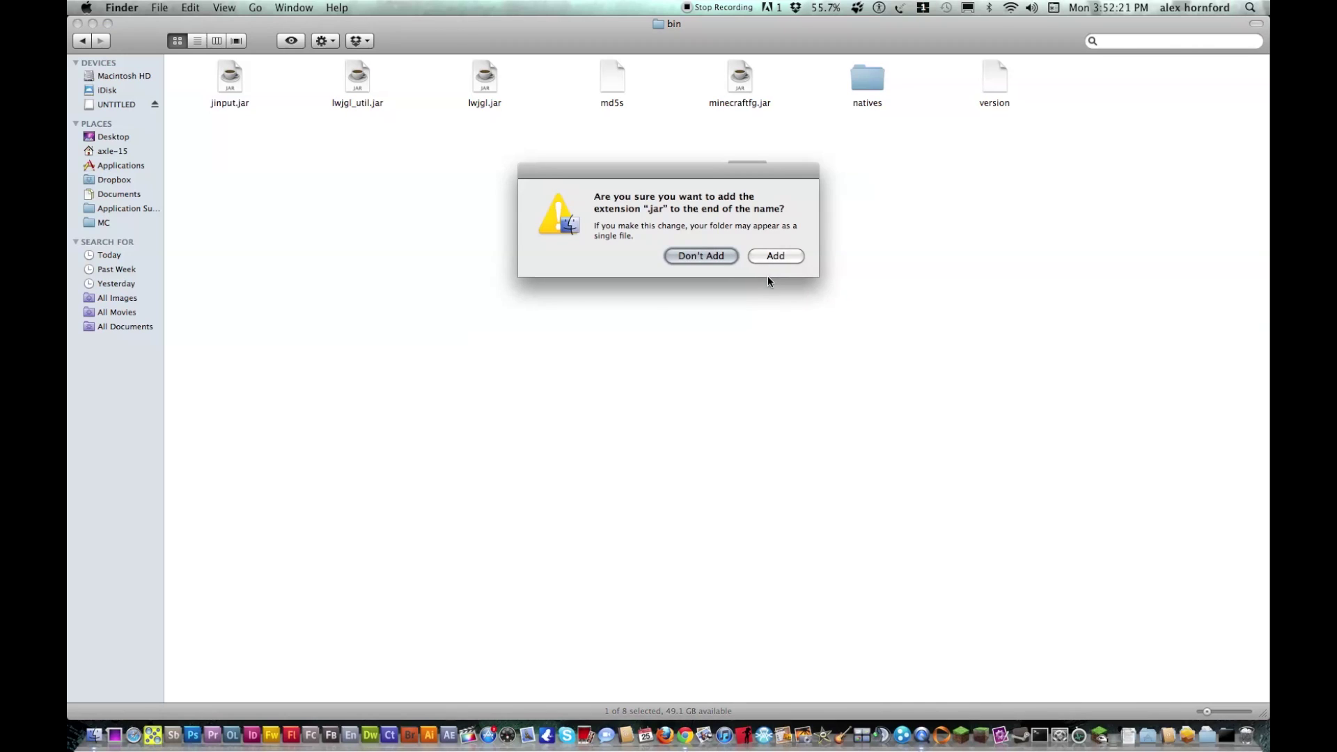
{"action": "left_click", "coordinate": [780, 259]}
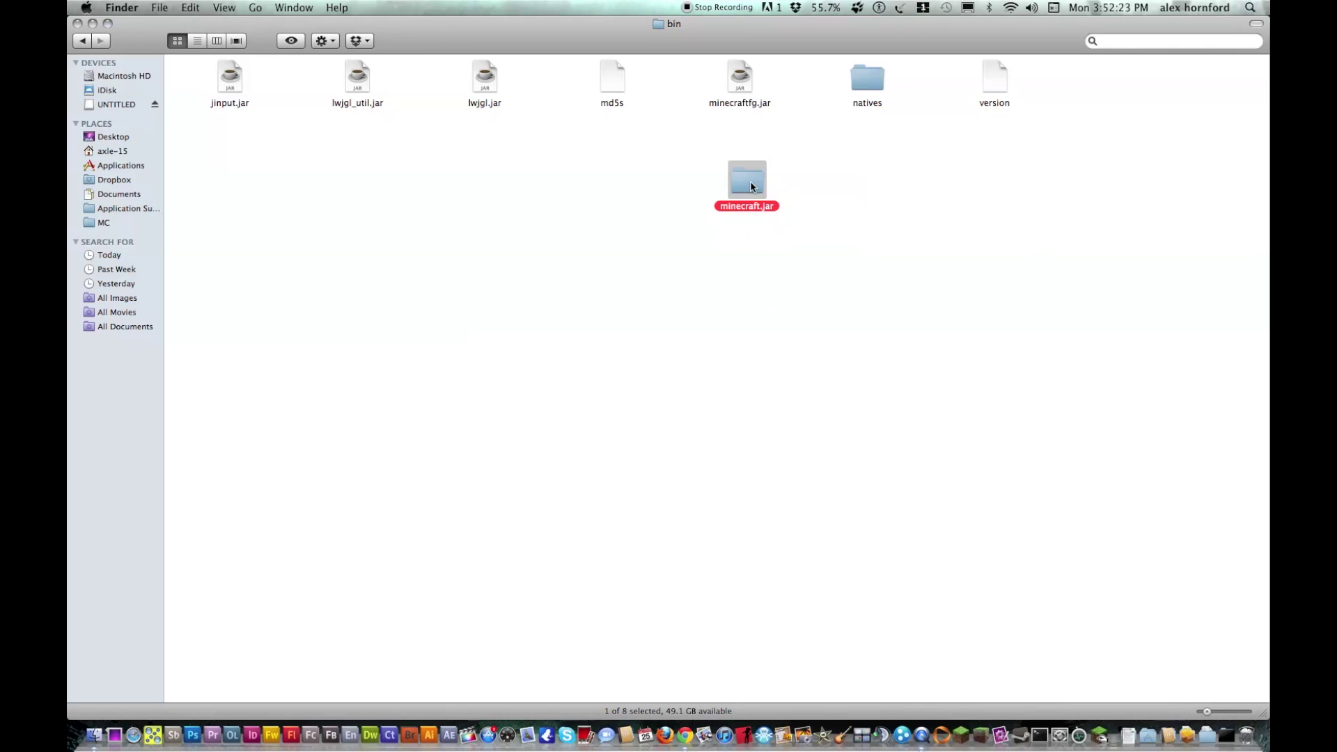
{"action": "double_click", "coordinate": [750, 186]}
Arrange the minecraft.jar folder's items by Kind.
{"action": "right_click", "coordinate": [665, 139]}
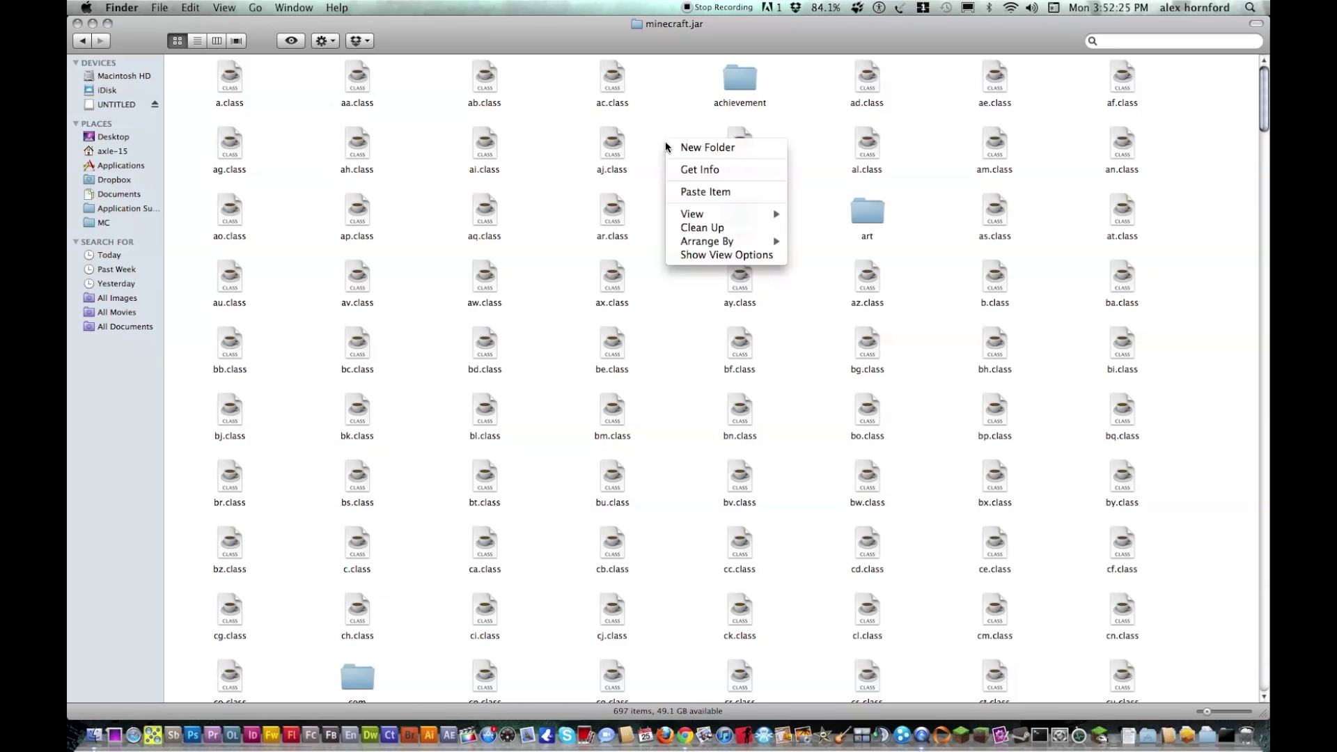
{"action": "mouse_move", "coordinate": [752, 241]}
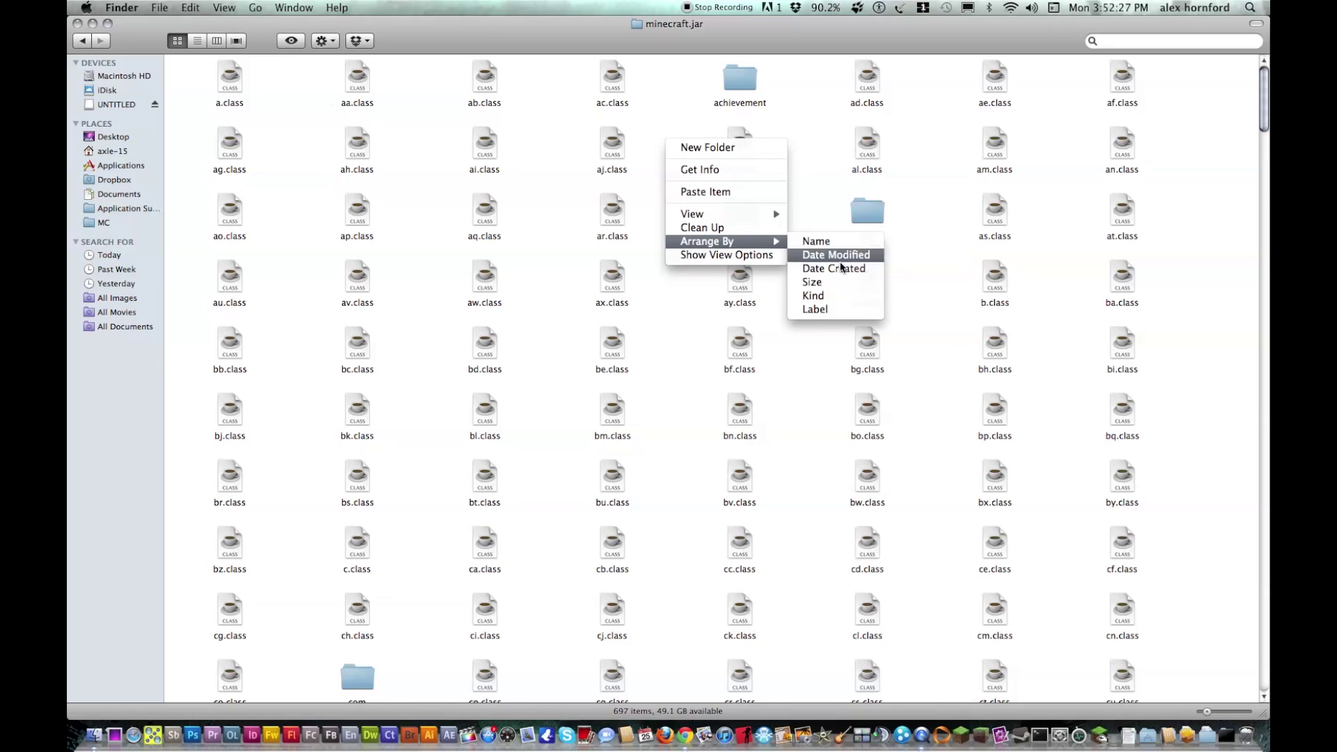
{"action": "left_click", "coordinate": [813, 296]}
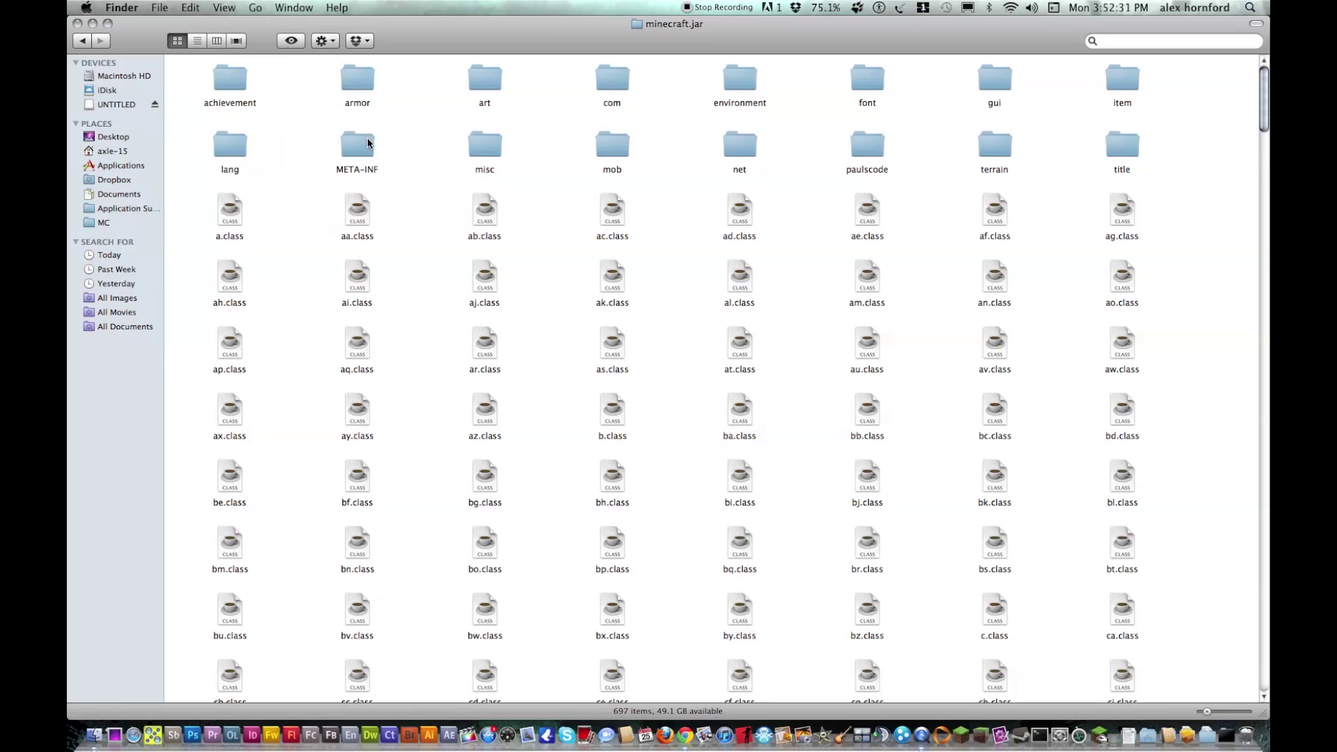
Move the META-INF folder to the Trash.
{"action": "left_click", "coordinate": [366, 150]}
{"action": "right_click", "coordinate": [363, 145]}
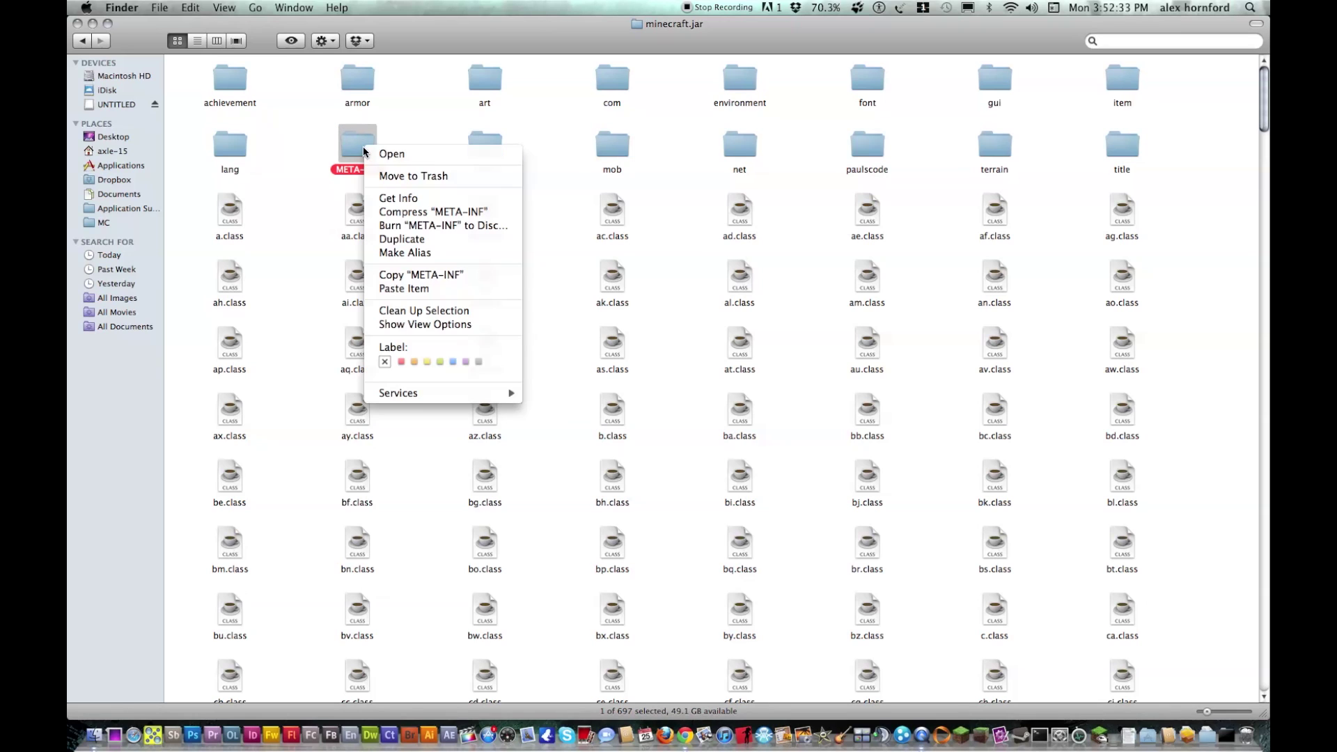
{"action": "left_click", "coordinate": [387, 177]}
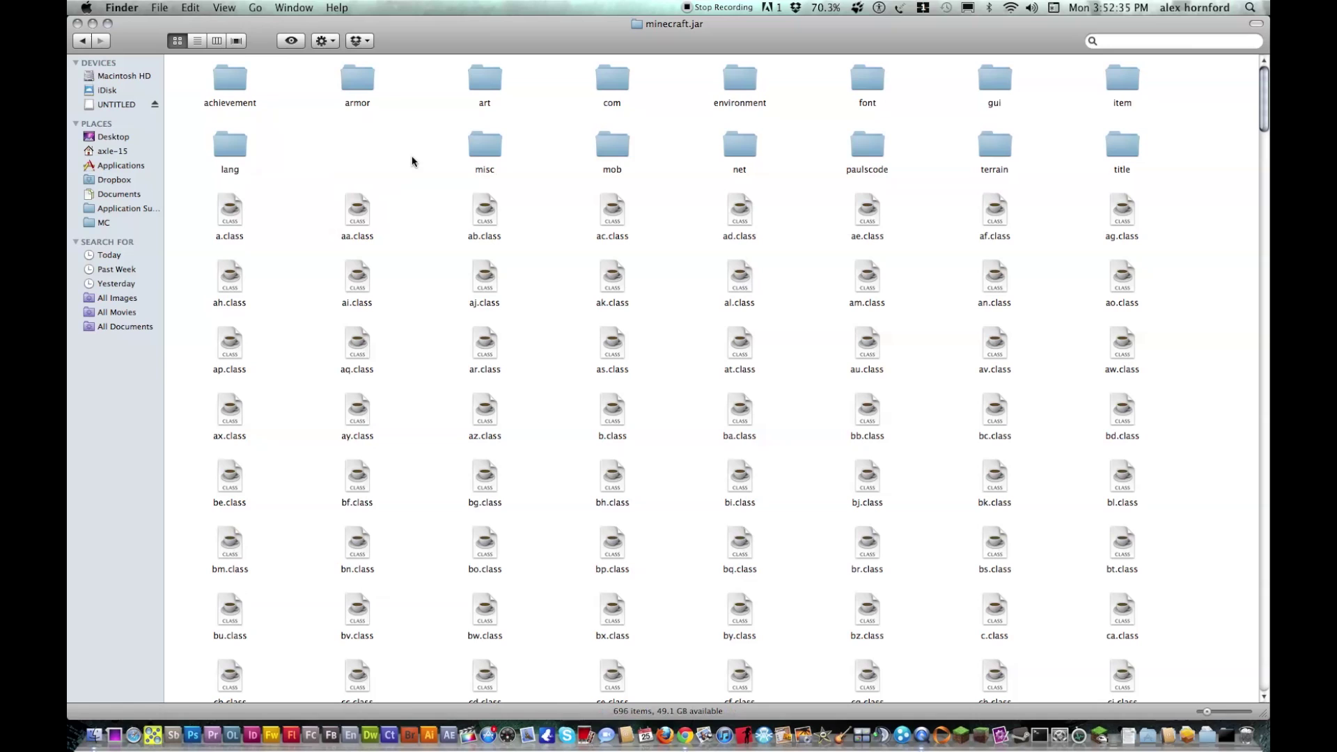
{"action": "key", "text": "F10"}
Copy the 15 class files from the ModLoader folder.
{"action": "left_click", "coordinate": [536, 212]}
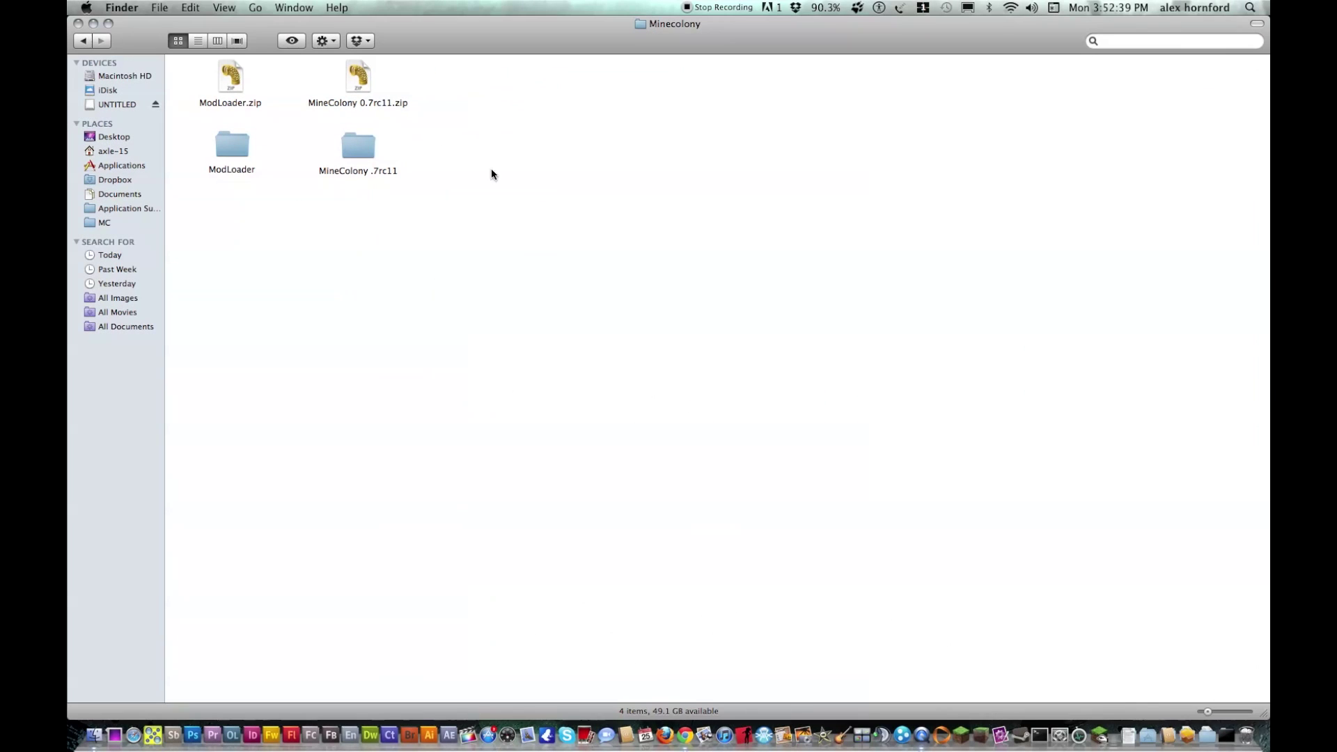
{"action": "double_click", "coordinate": [233, 146]}
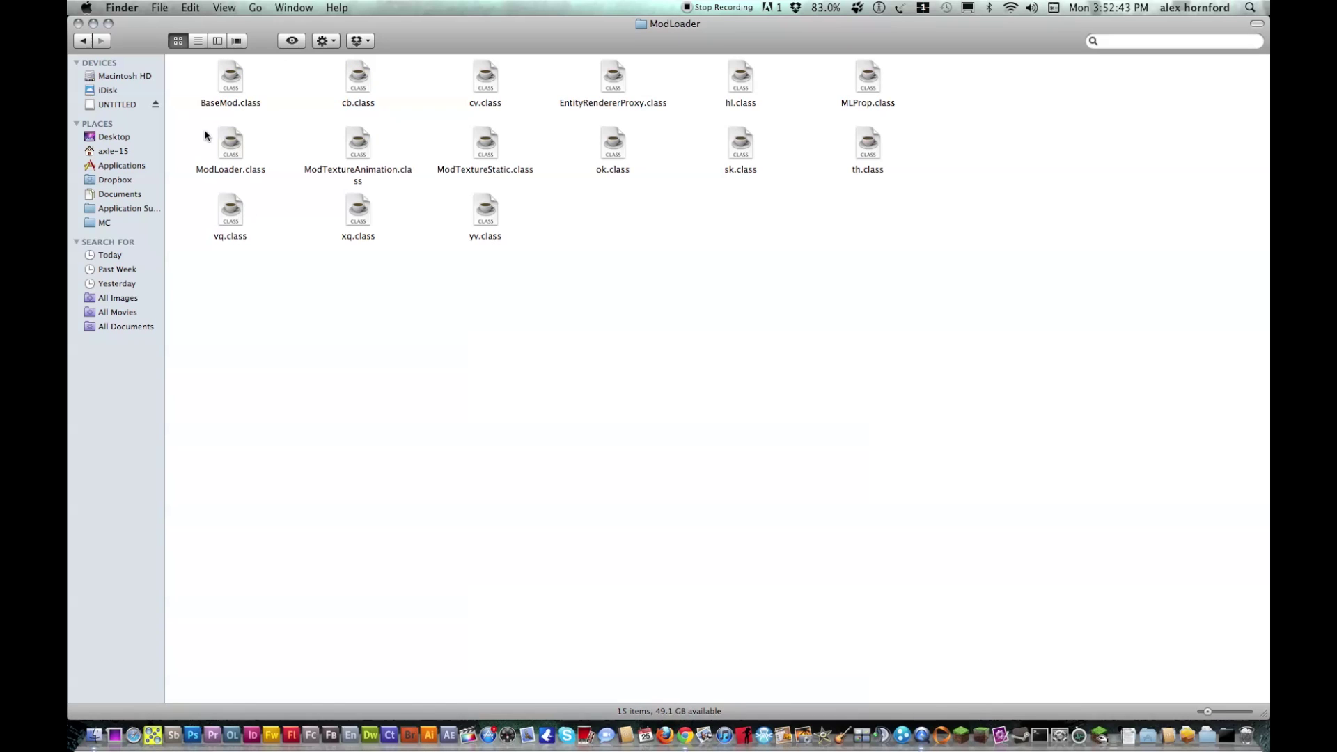
{"action": "mouse_move", "coordinate": [190, 66]}
{"action": "left_mouse_down"}
{"action": "mouse_move", "coordinate": [834, 274]}
{"action": "mouse_move", "coordinate": [961, 285]}
{"action": "left_mouse_up"}
{"action": "right_click", "coordinate": [866, 146]}
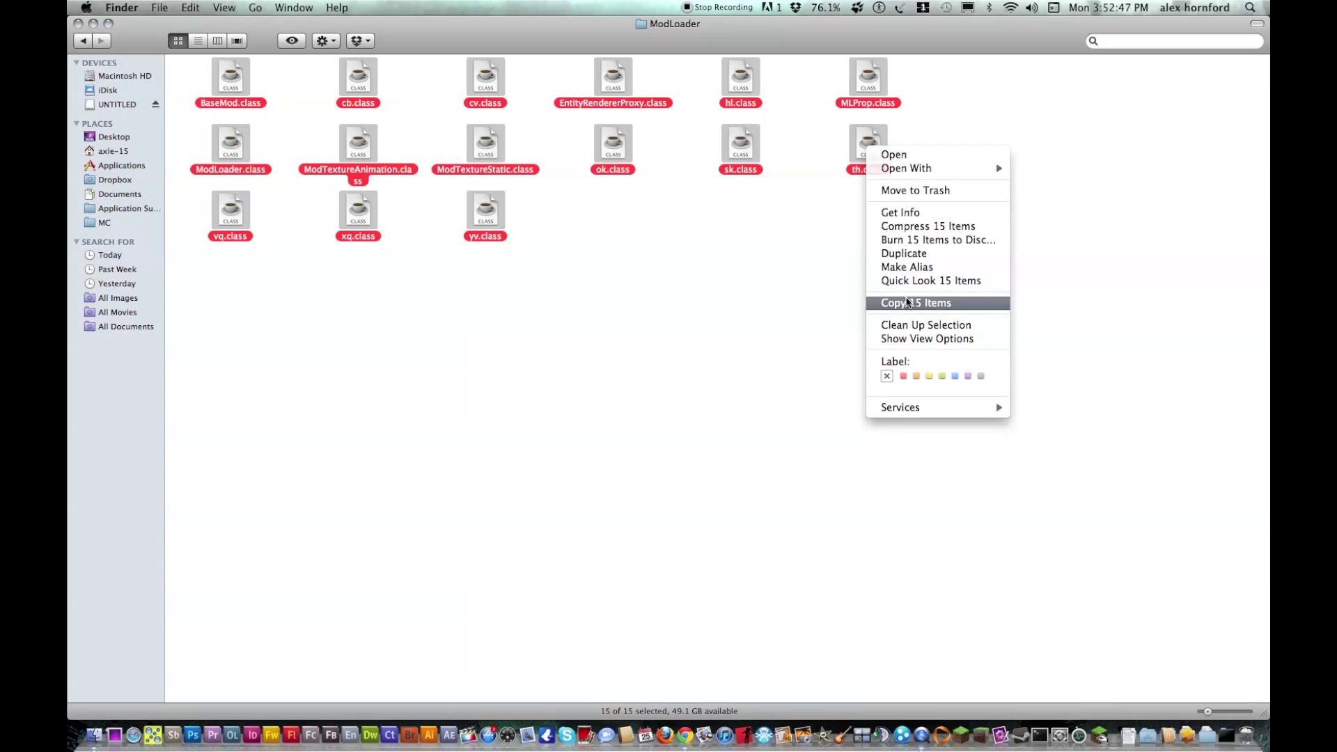
{"action": "left_click", "coordinate": [905, 302]}
Paste the class files into minecraft.jar, replacing the existing copies.
{"action": "key", "text": "F10"}
{"action": "left_click", "coordinate": [530, 235]}
{"action": "right_click", "coordinate": [571, 272]}
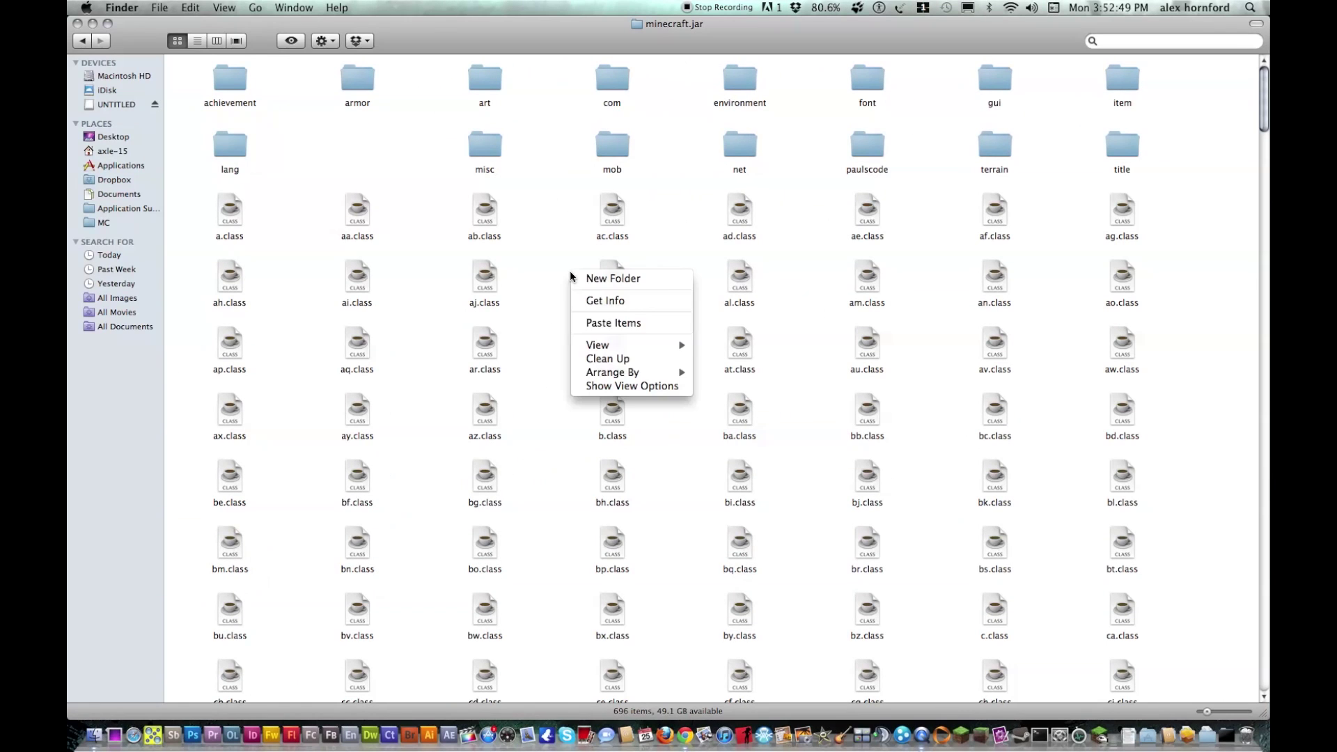
{"action": "left_click", "coordinate": [602, 325]}
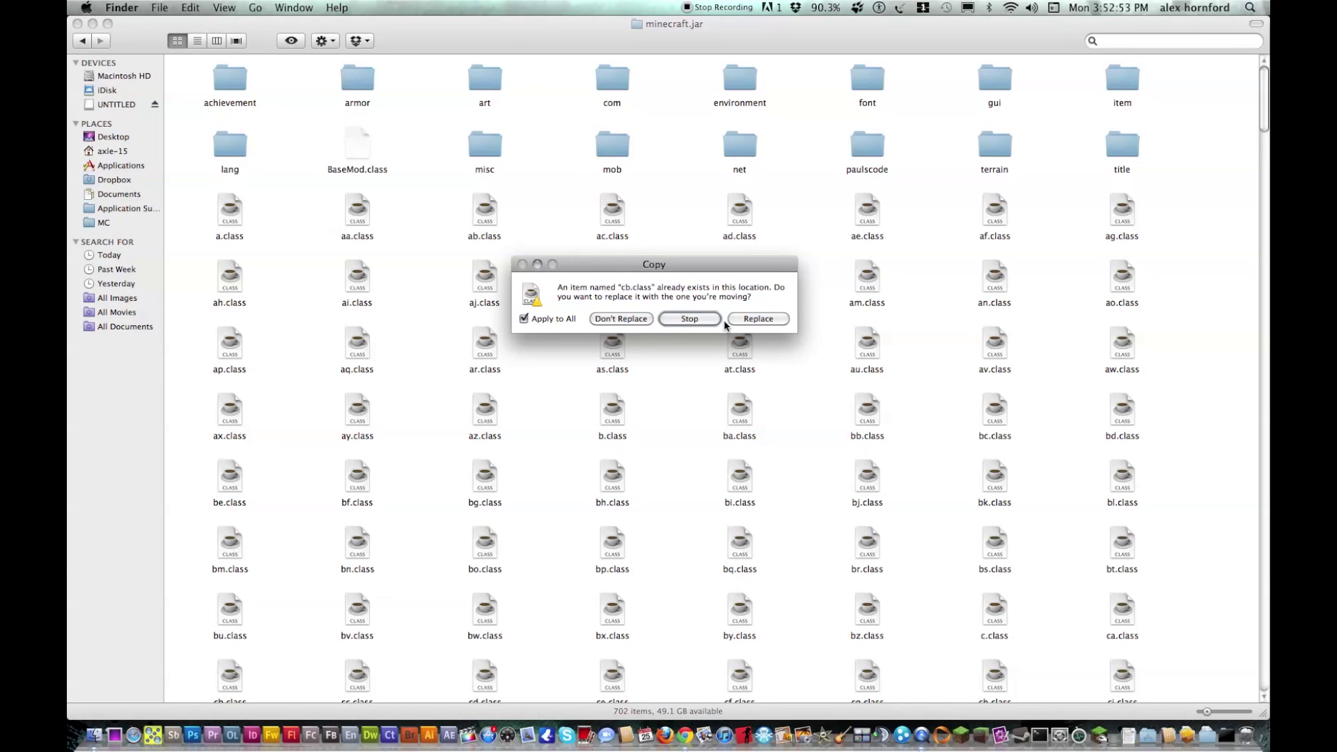
{"action": "left_click", "coordinate": [758, 319]}
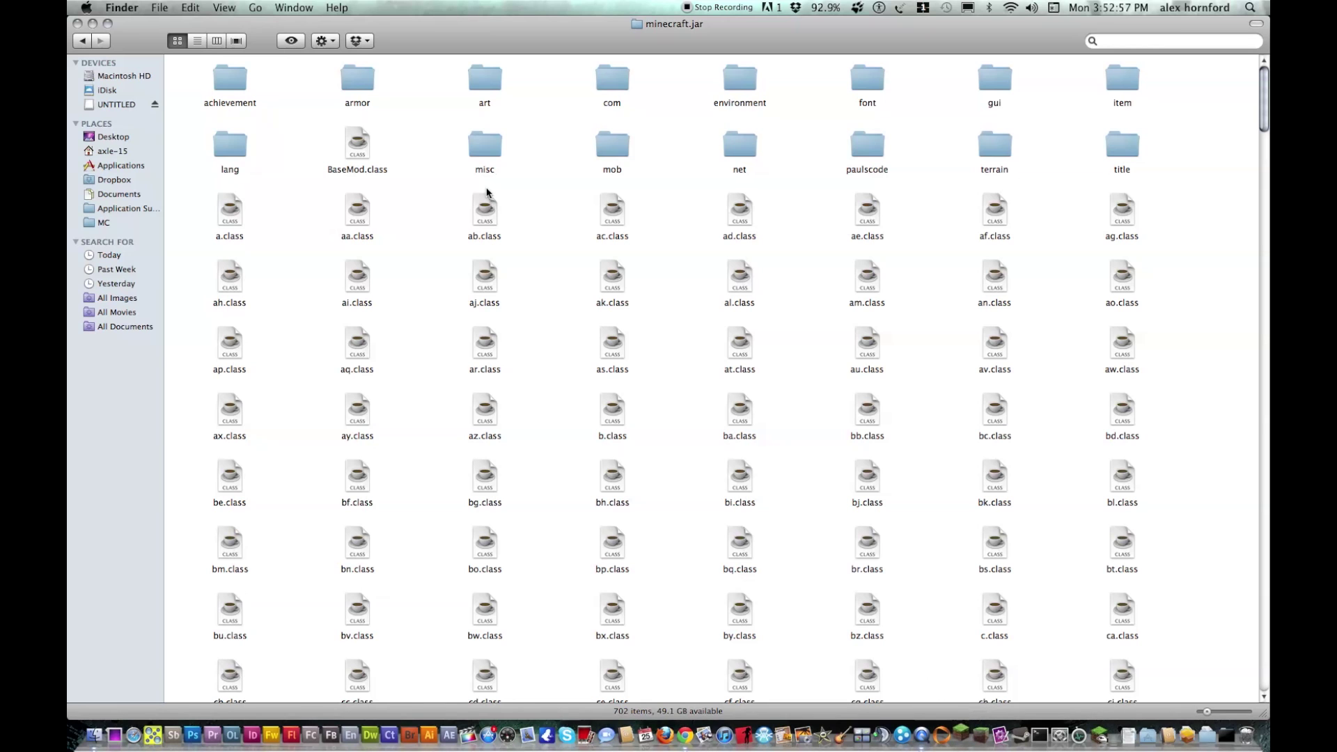
Go back from ModLoader to the Minecolony folder.
{"action": "key", "text": "F10"}
{"action": "left_click", "coordinate": [504, 196]}
{"action": "key", "text": "super+bracketleft"}
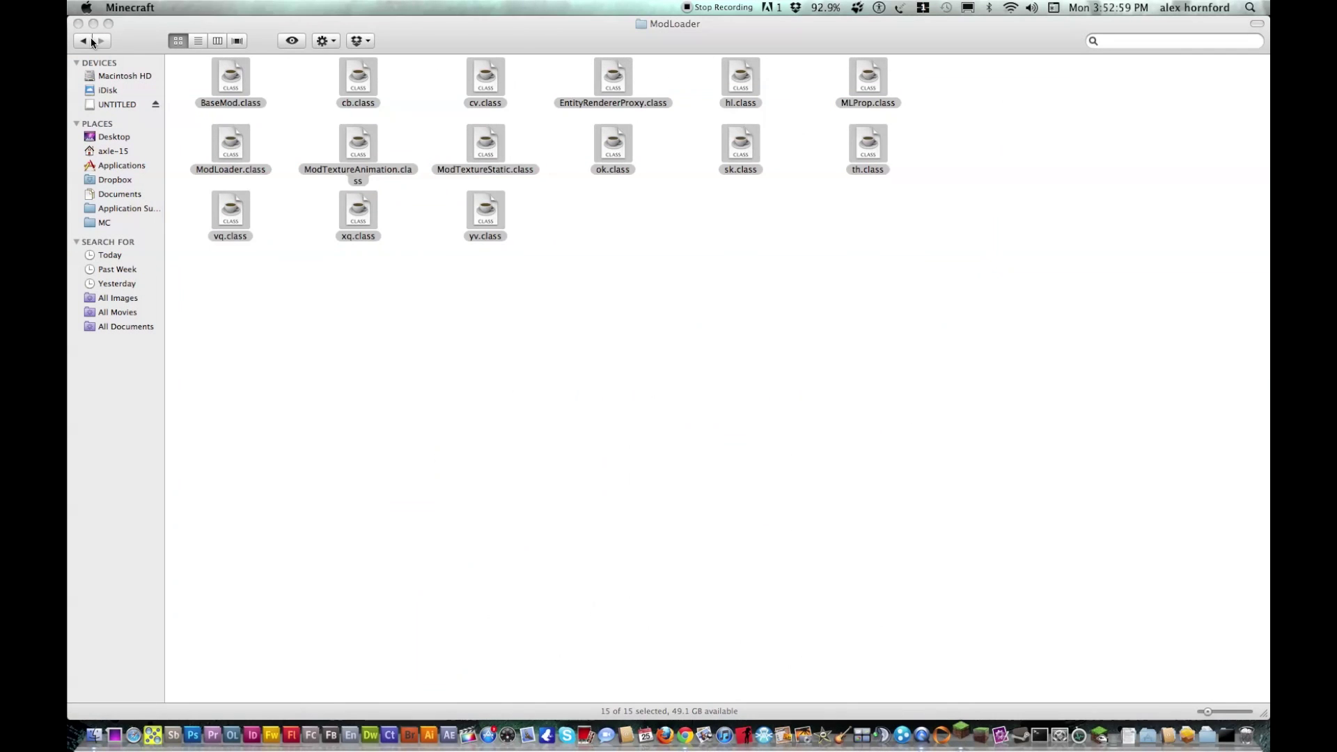
{"action": "key", "text": "F10"}
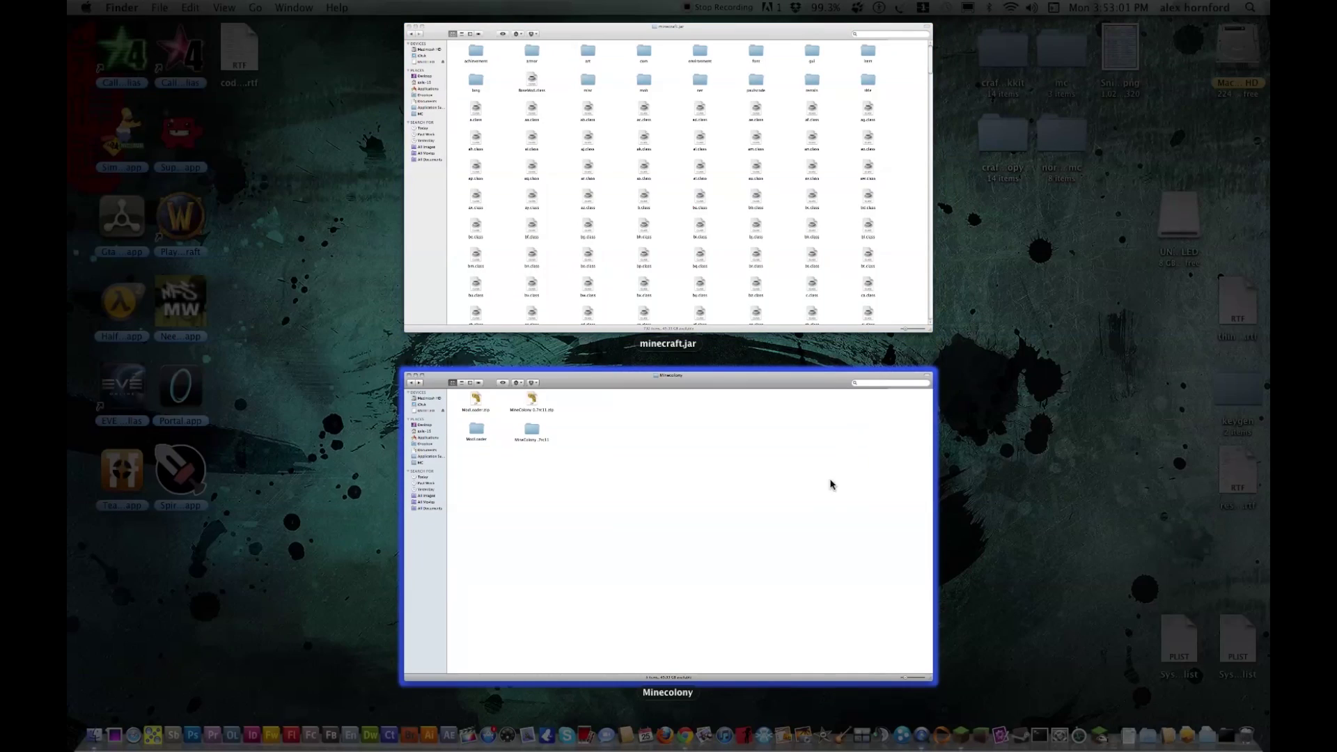
Log in to Minecraft, confirm the Beta 1.7.3 title menu loads, then close the game.
{"action": "left_click", "coordinate": [727, 381]}
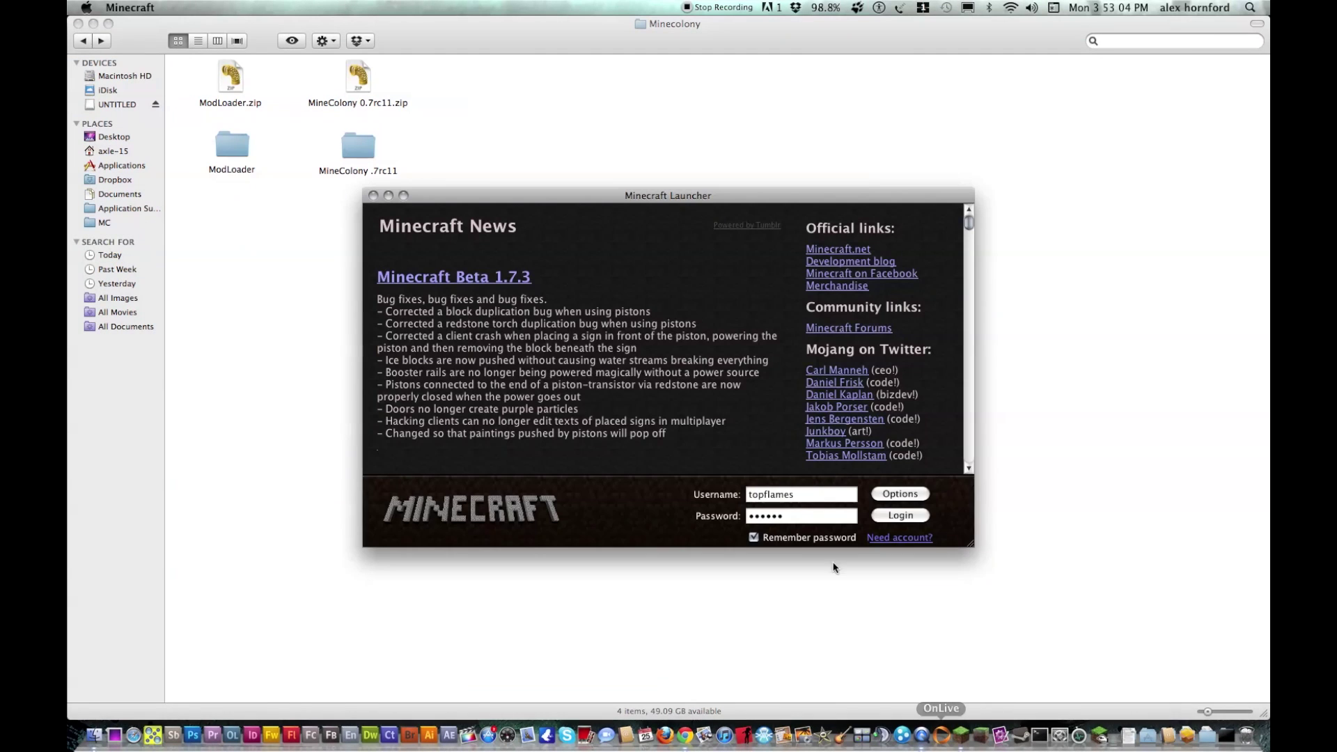
{"action": "left_click", "coordinate": [900, 515]}
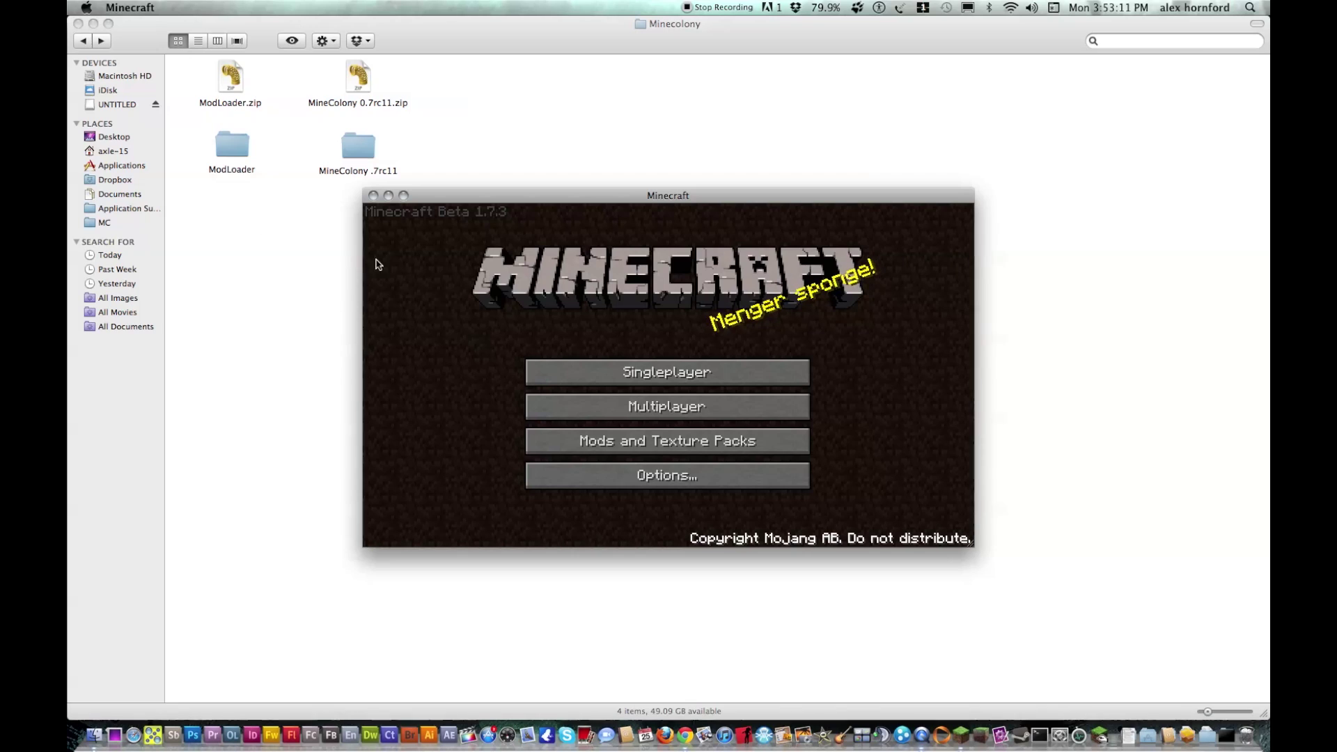
{"action": "left_click", "coordinate": [373, 195]}
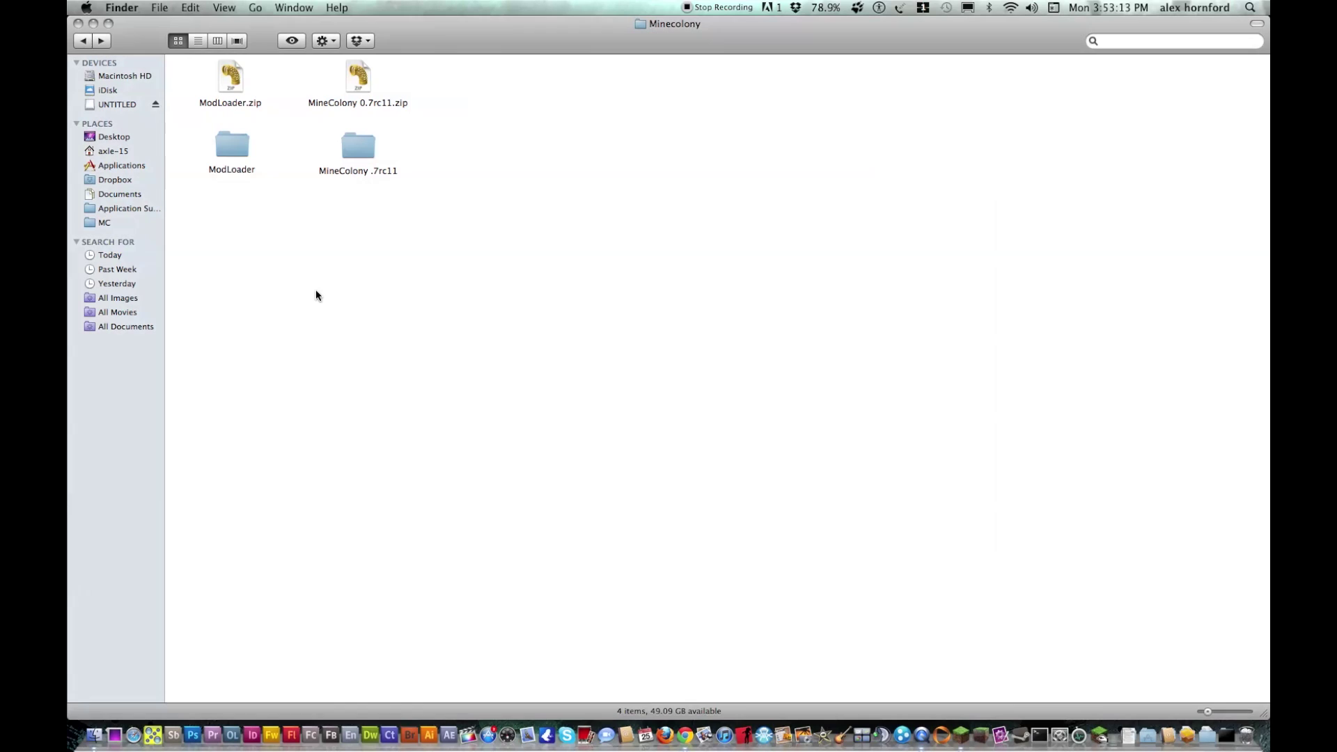
Copy MineColony.properties from MineColony .7rc11 > Put into minecraft folder.
{"action": "double_click", "coordinate": [355, 151]}
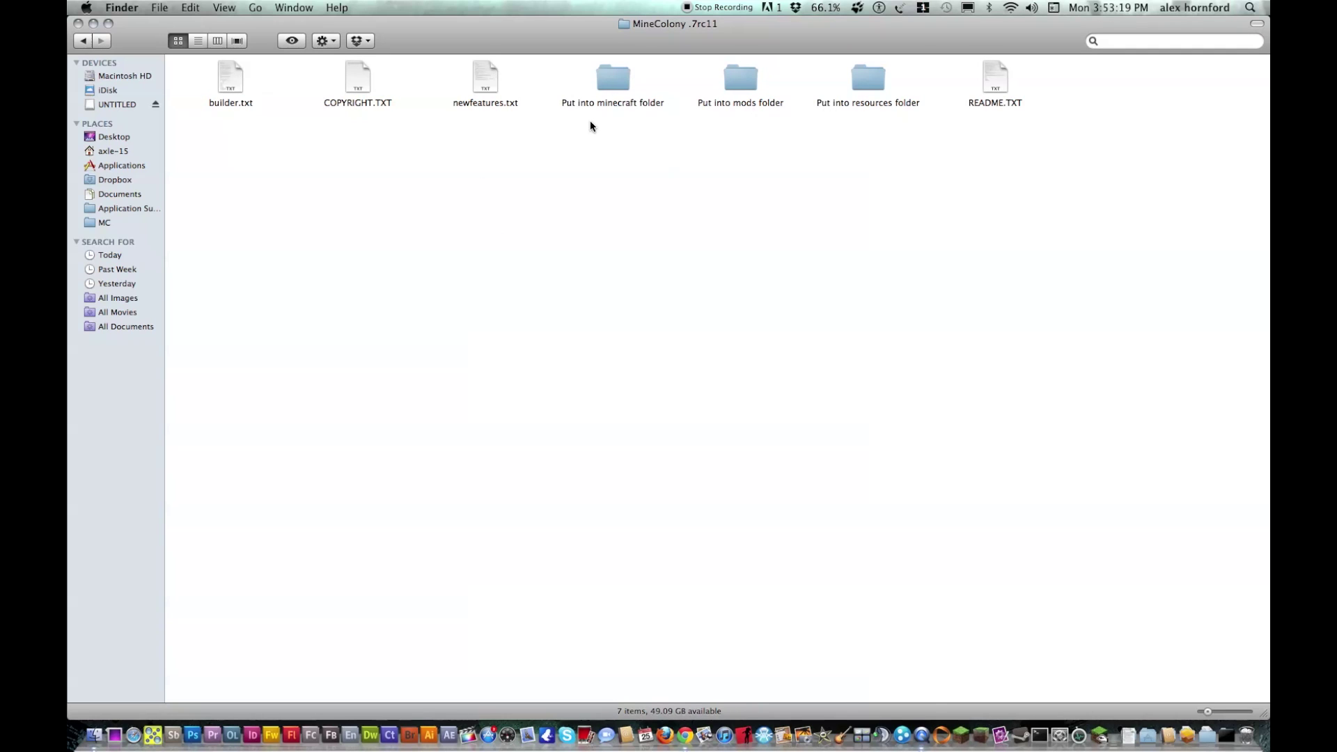
{"action": "double_click", "coordinate": [612, 81]}
{"action": "right_click", "coordinate": [234, 79]}
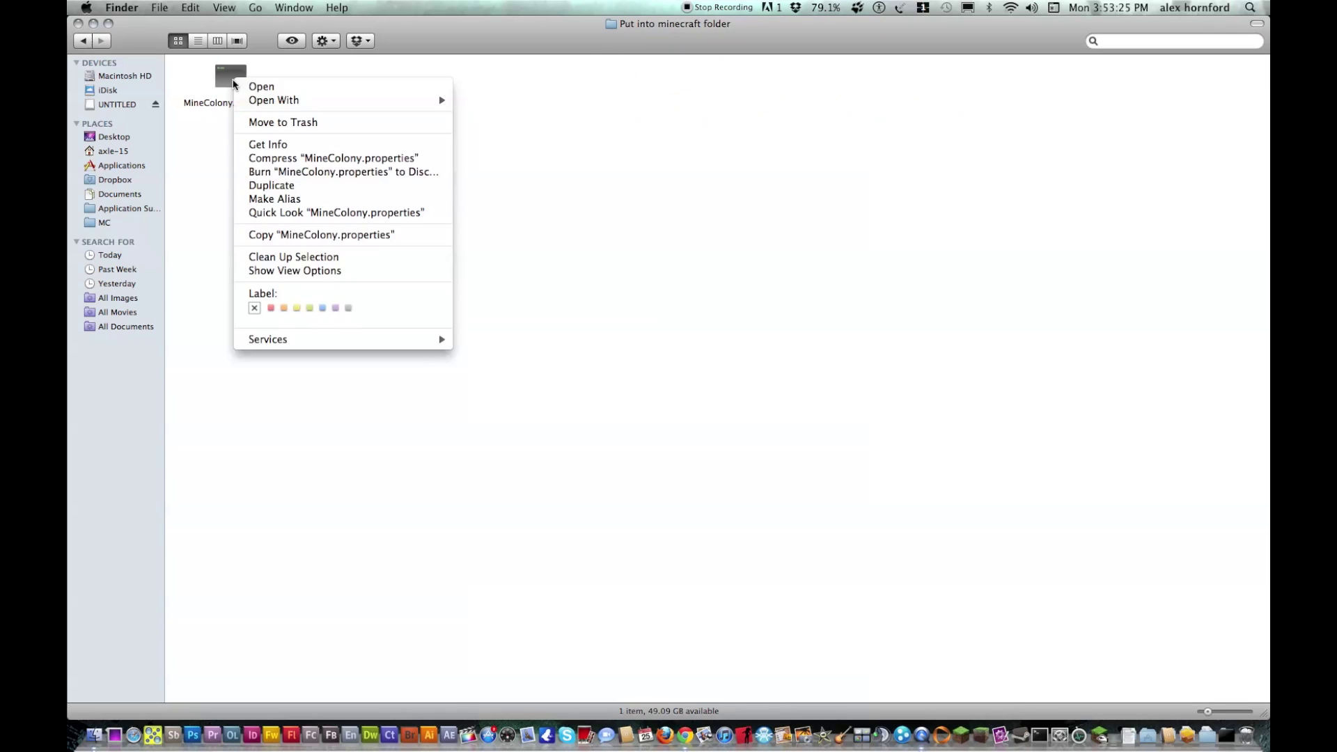
{"action": "left_click", "coordinate": [289, 235]}
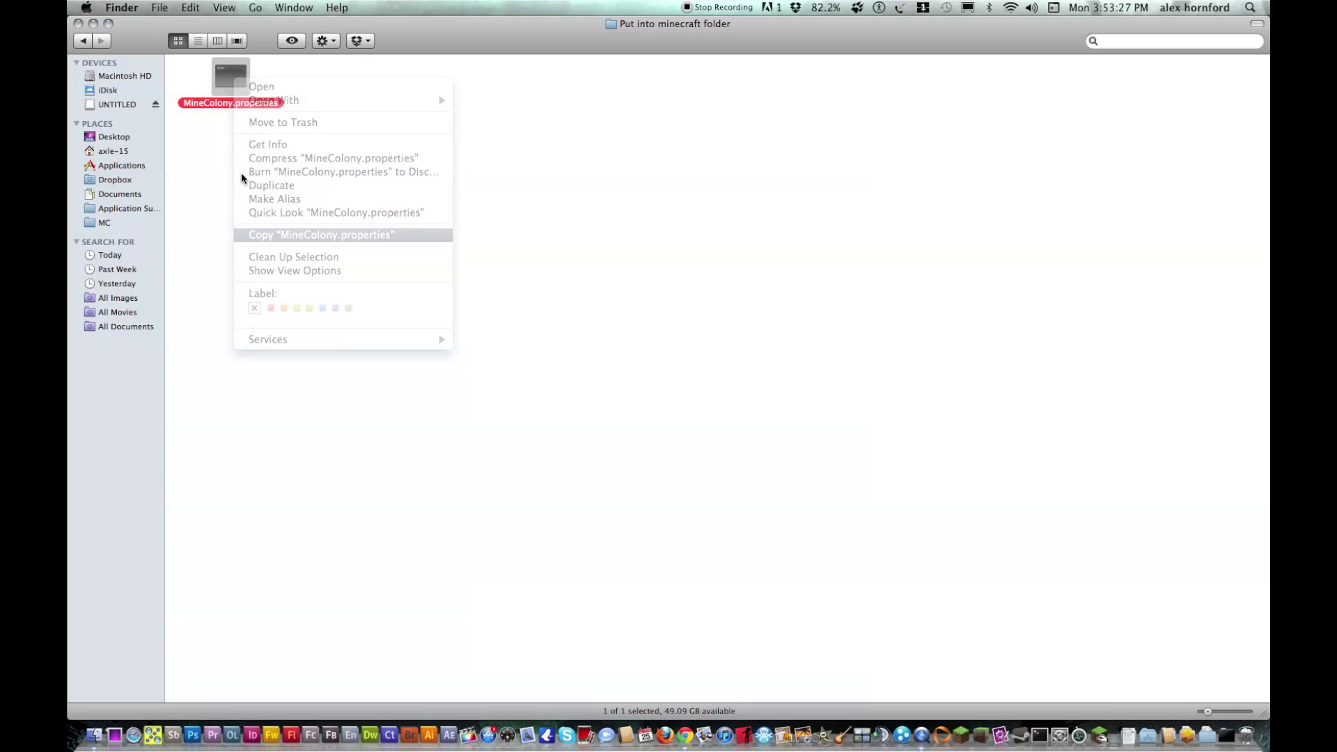
Navigate from minecraft.jar back up to the game's minecraft folder.
{"action": "key", "text": "F10"}
{"action": "left_click", "coordinate": [507, 173]}
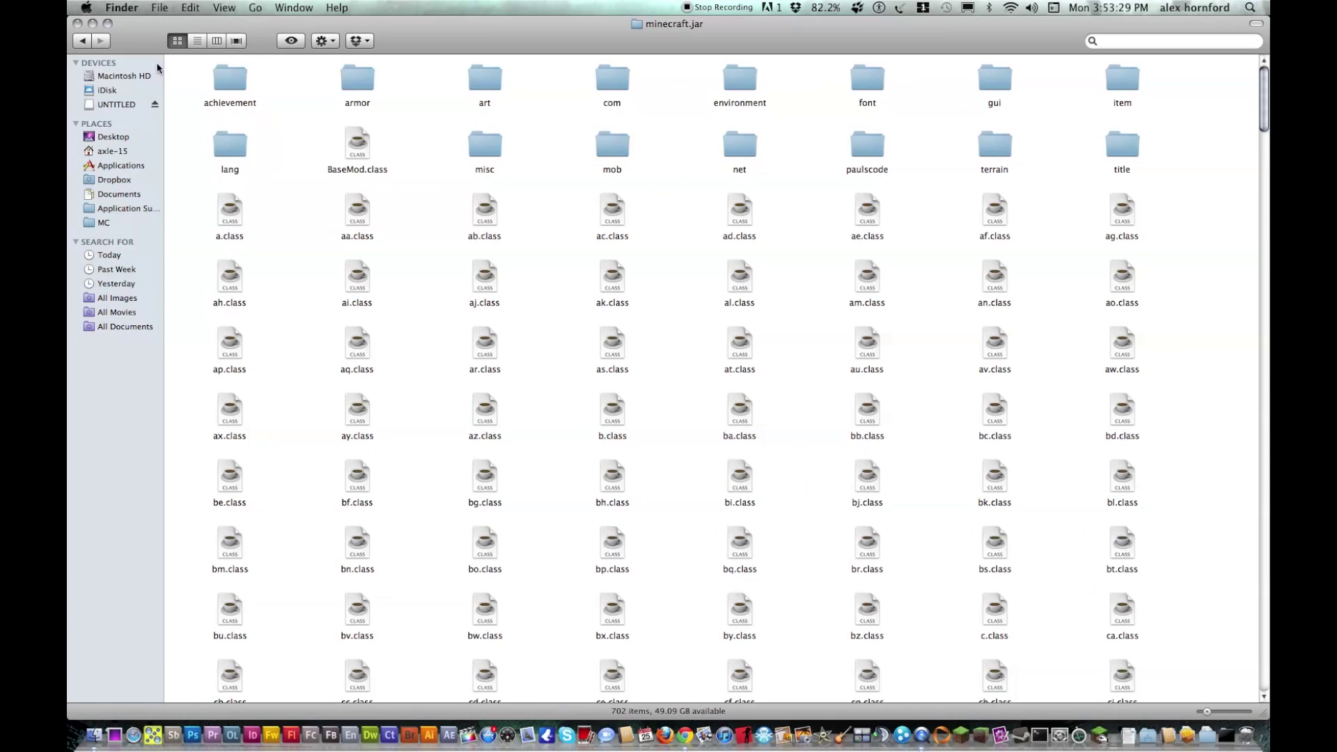
{"action": "left_click", "coordinate": [83, 42]}
{"action": "left_click", "coordinate": [83, 42]}
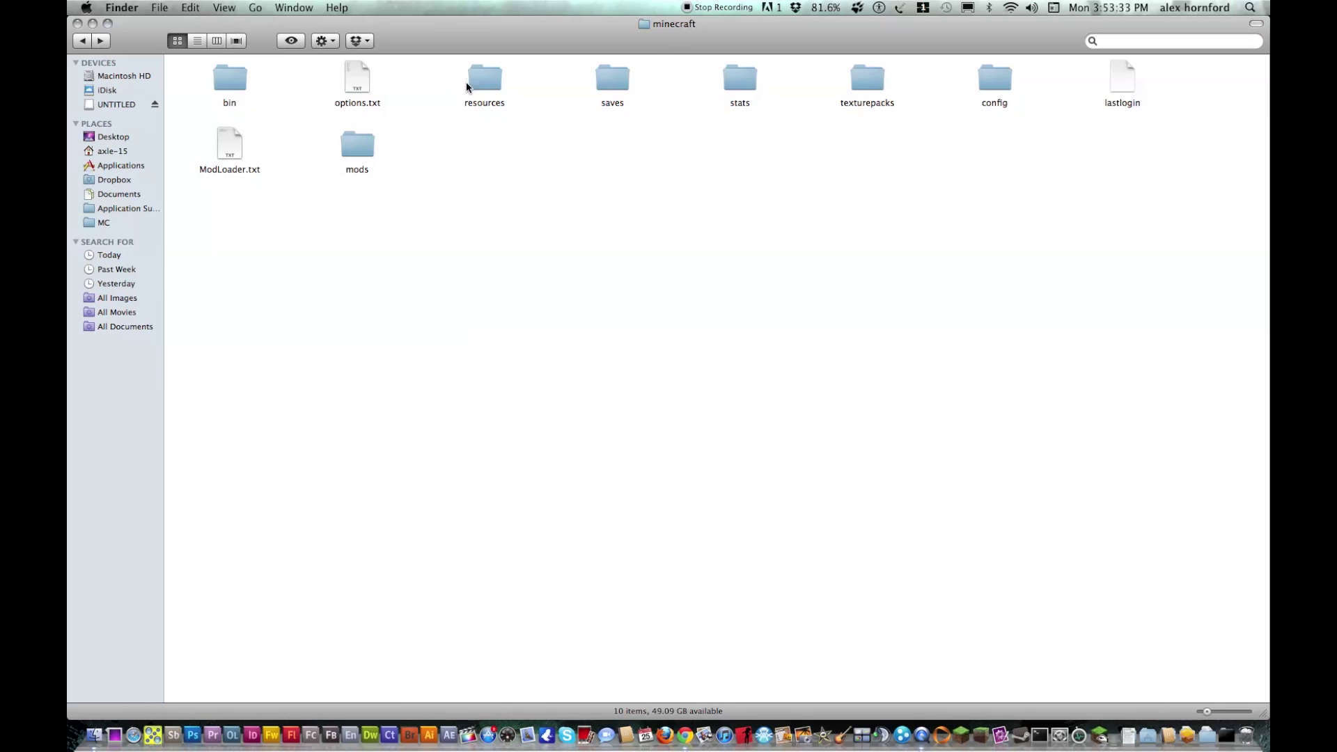
Paste MineColony.properties into the minecraft folder and close the stray info window.
{"action": "right_click", "coordinate": [499, 155]}
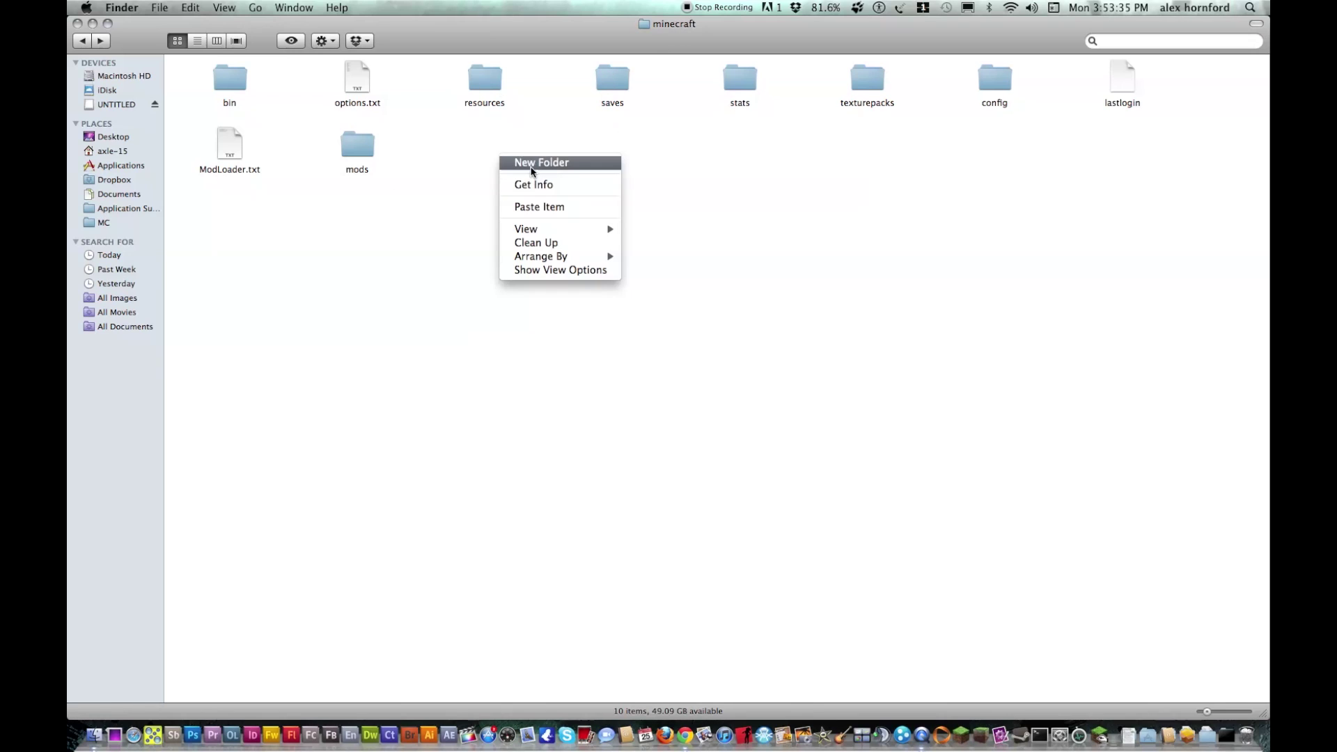
{"action": "left_click", "coordinate": [532, 203]}
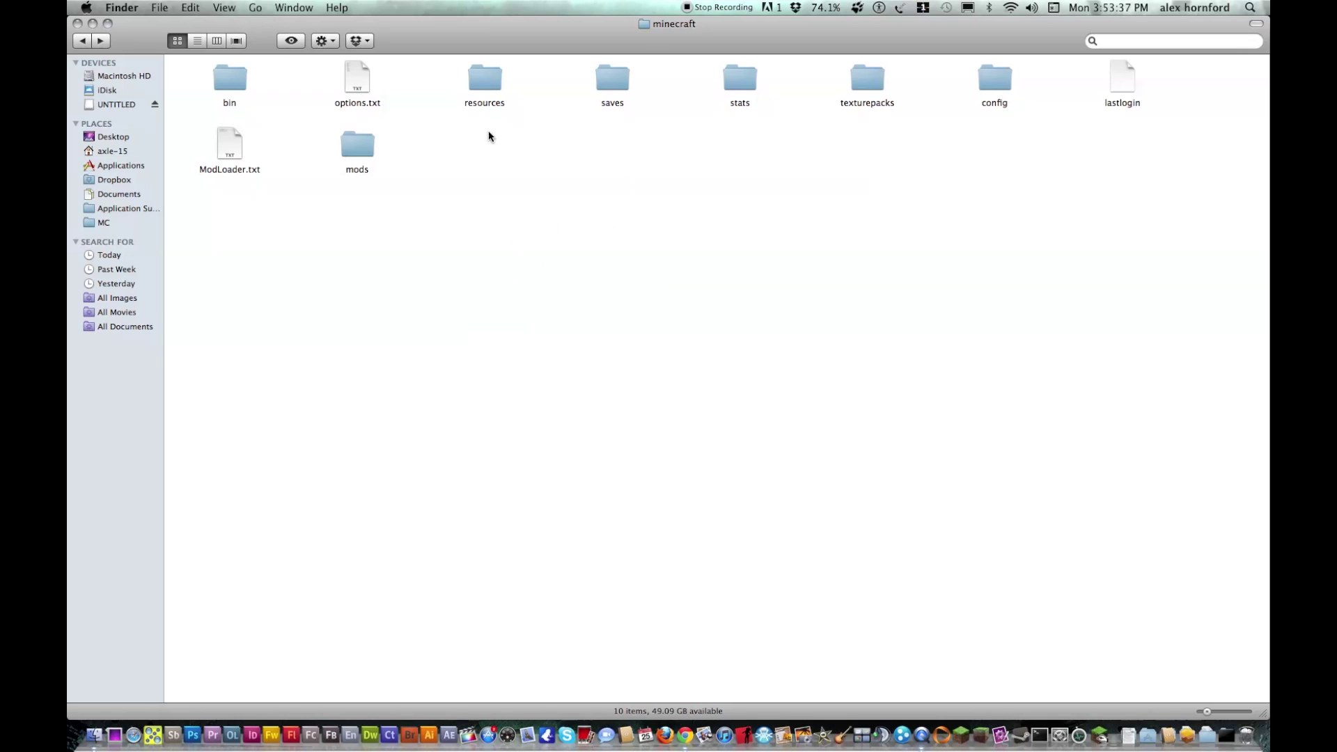
{"action": "right_click", "coordinate": [495, 172]}
{"action": "left_click", "coordinate": [529, 182]}
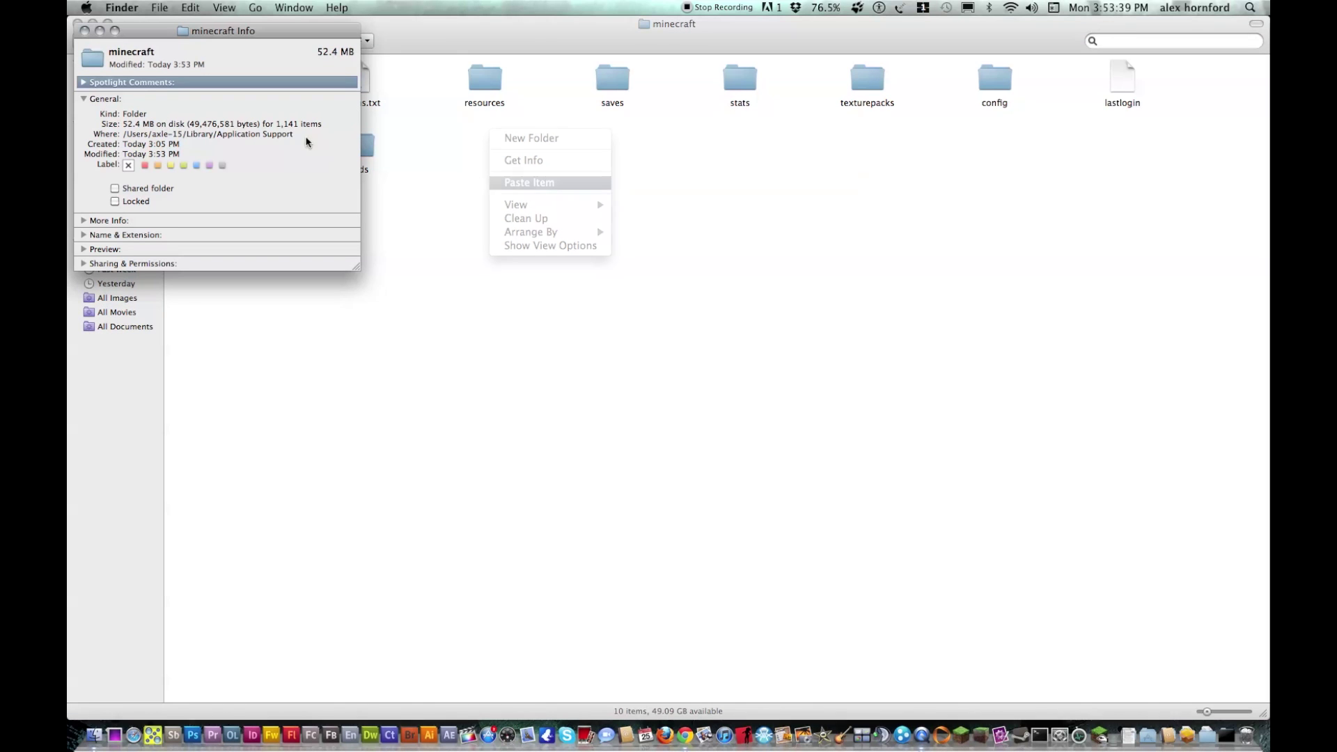
{"action": "left_click", "coordinate": [83, 31]}
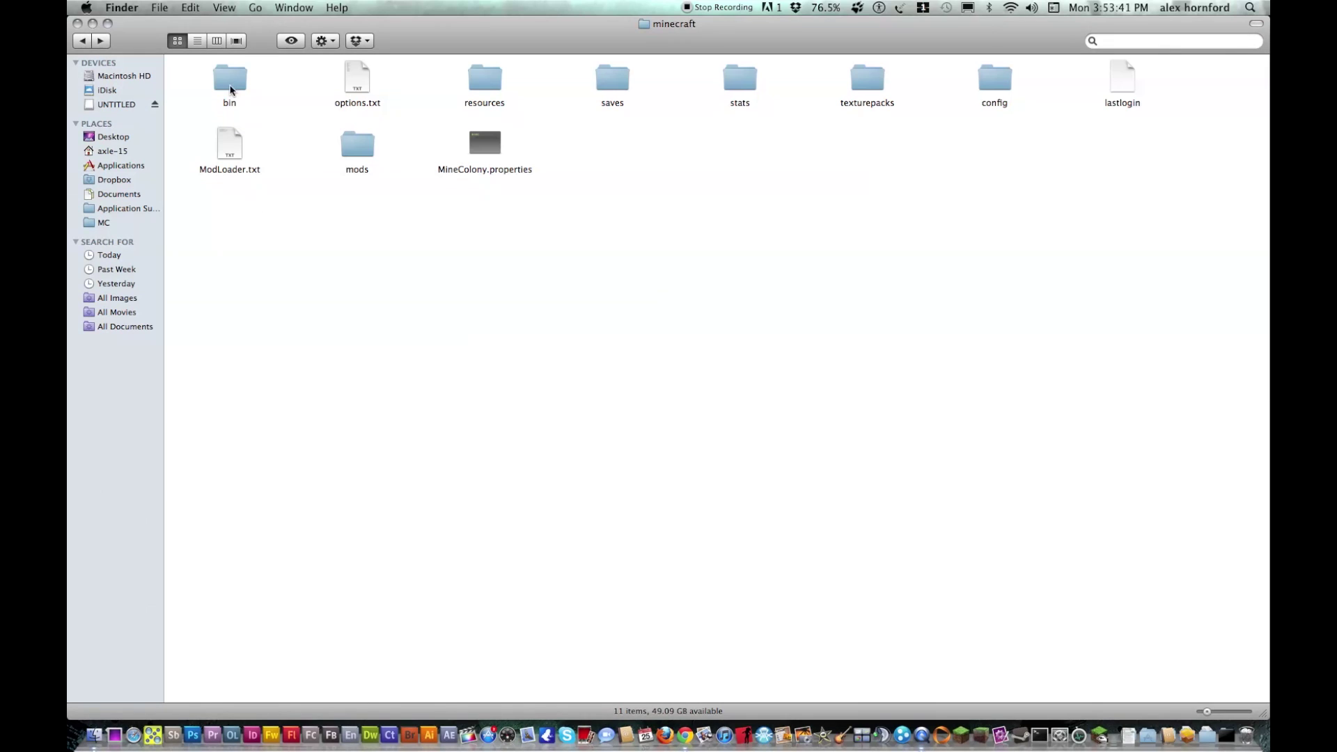
{"action": "key", "text": "F3"}
Copy all four items from the Put into mods folder folder.
{"action": "left_click", "coordinate": [449, 166]}
{"action": "left_click", "coordinate": [83, 40]}
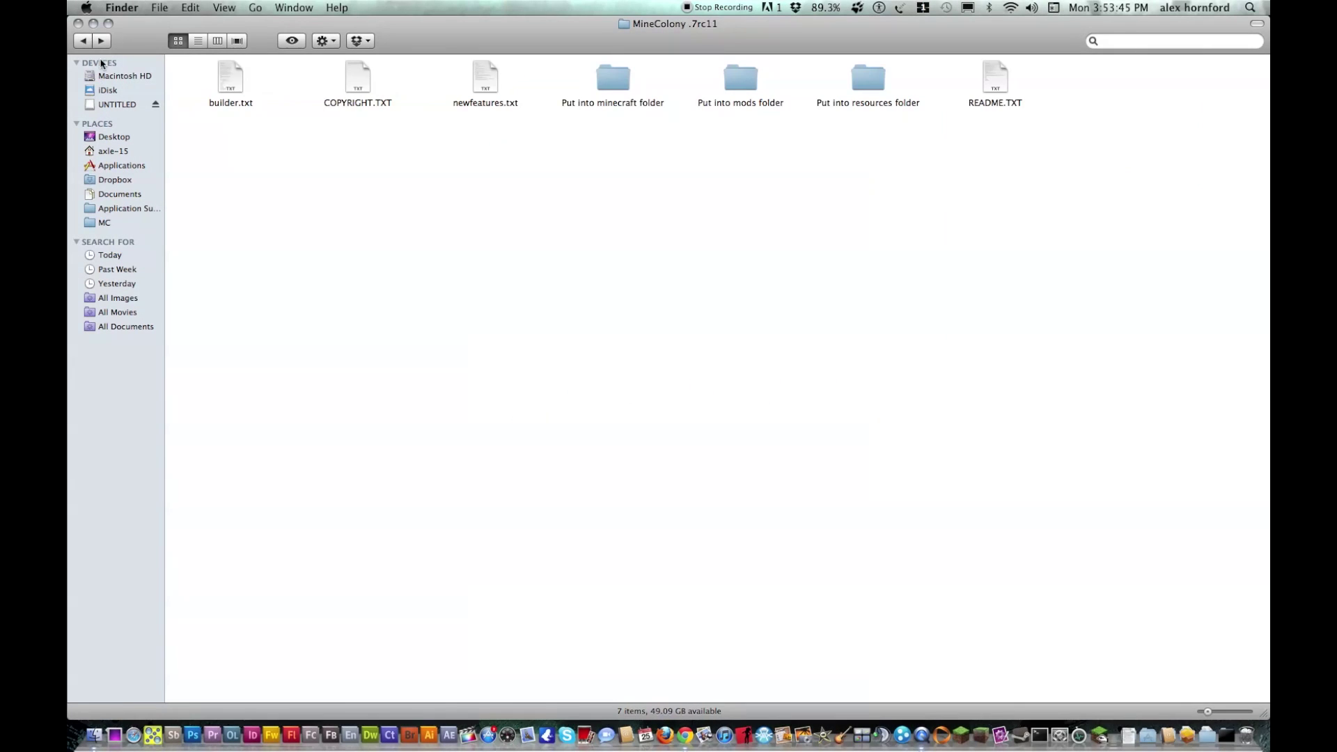
{"action": "double_click", "coordinate": [739, 77]}
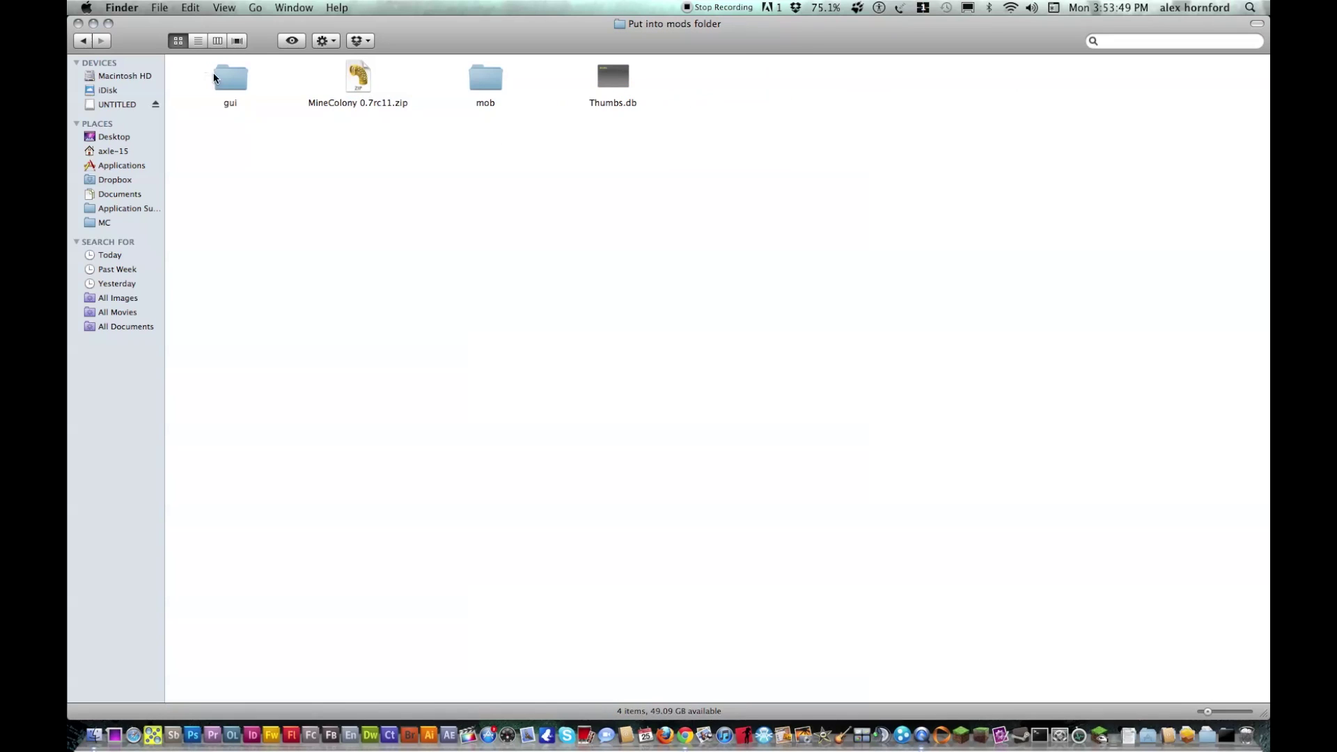
{"action": "left_click_drag", "start_coordinate": [213, 78], "coordinate": [669, 105]}
{"action": "right_click", "coordinate": [619, 75]}
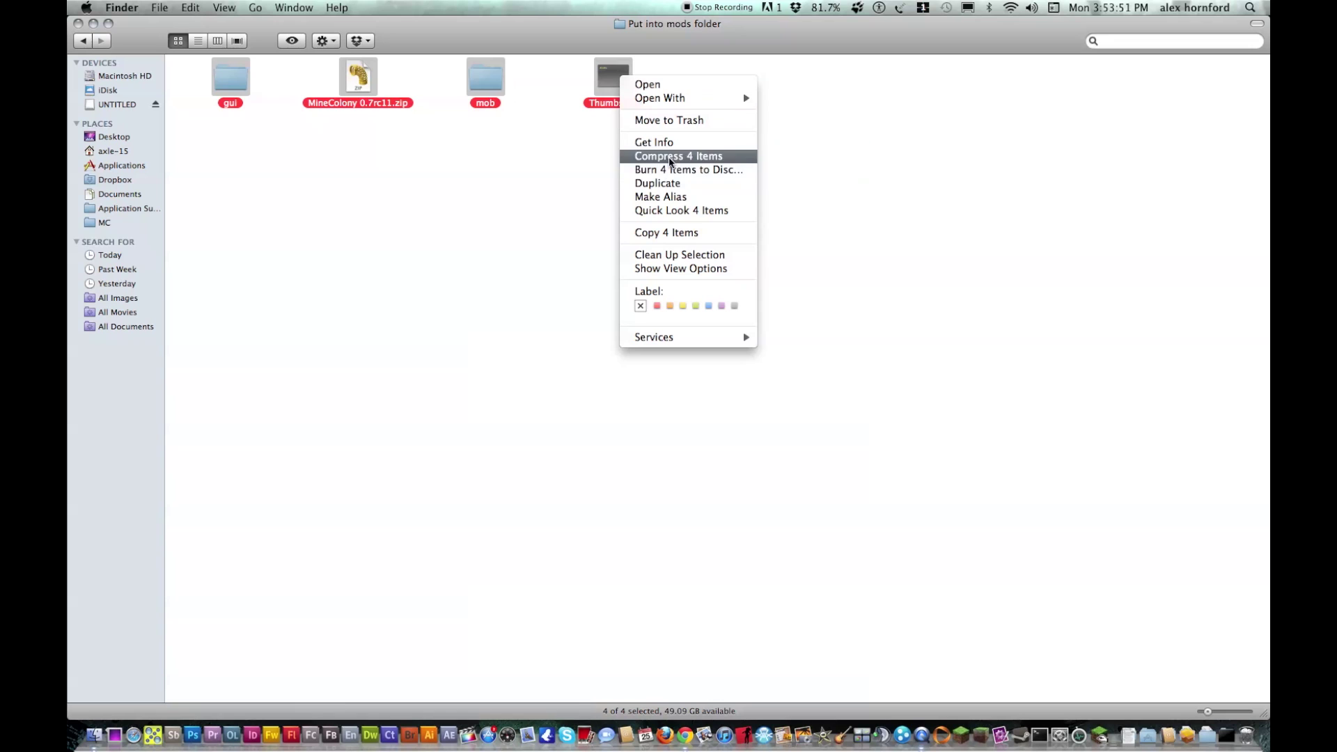
{"action": "left_click", "coordinate": [638, 233]}
Paste the four items into minecraft/mods.
{"action": "key", "text": "F10"}
{"action": "left_click", "coordinate": [548, 223]}
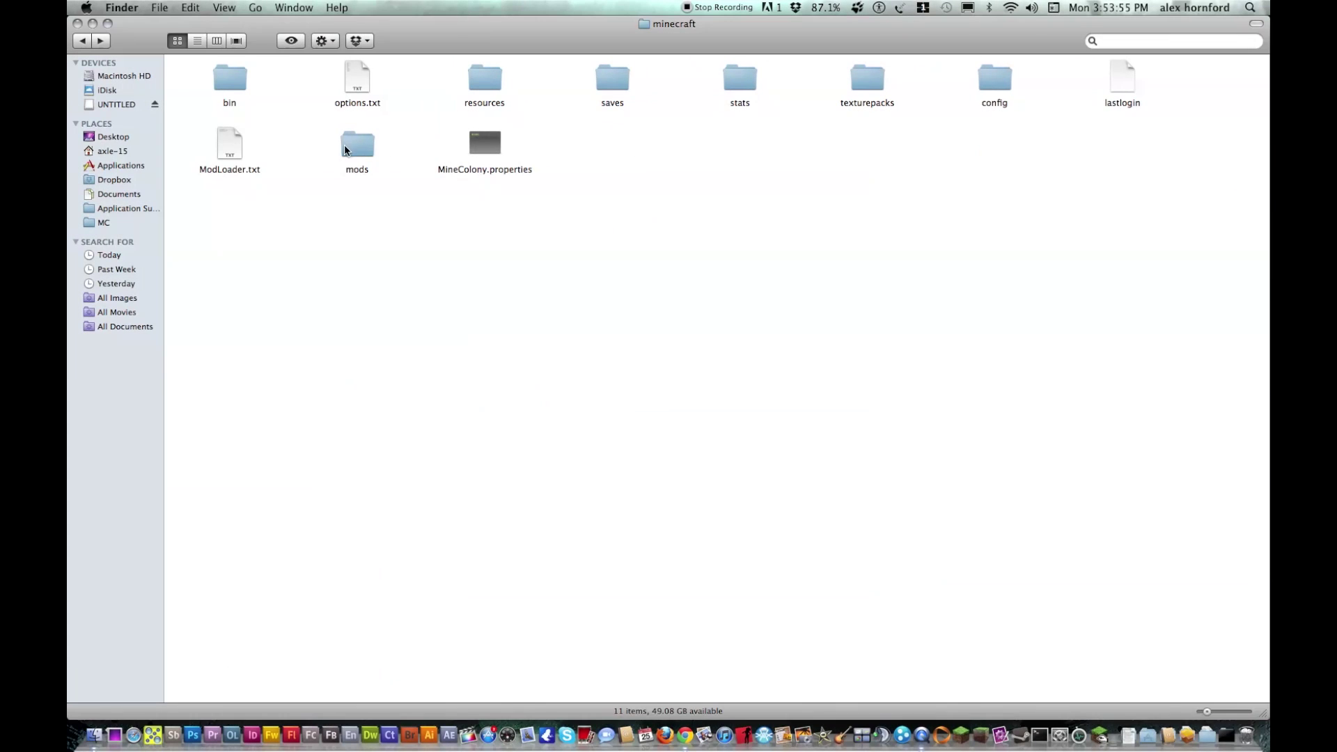
{"action": "double_click", "coordinate": [357, 144]}
{"action": "right_click", "coordinate": [305, 96]}
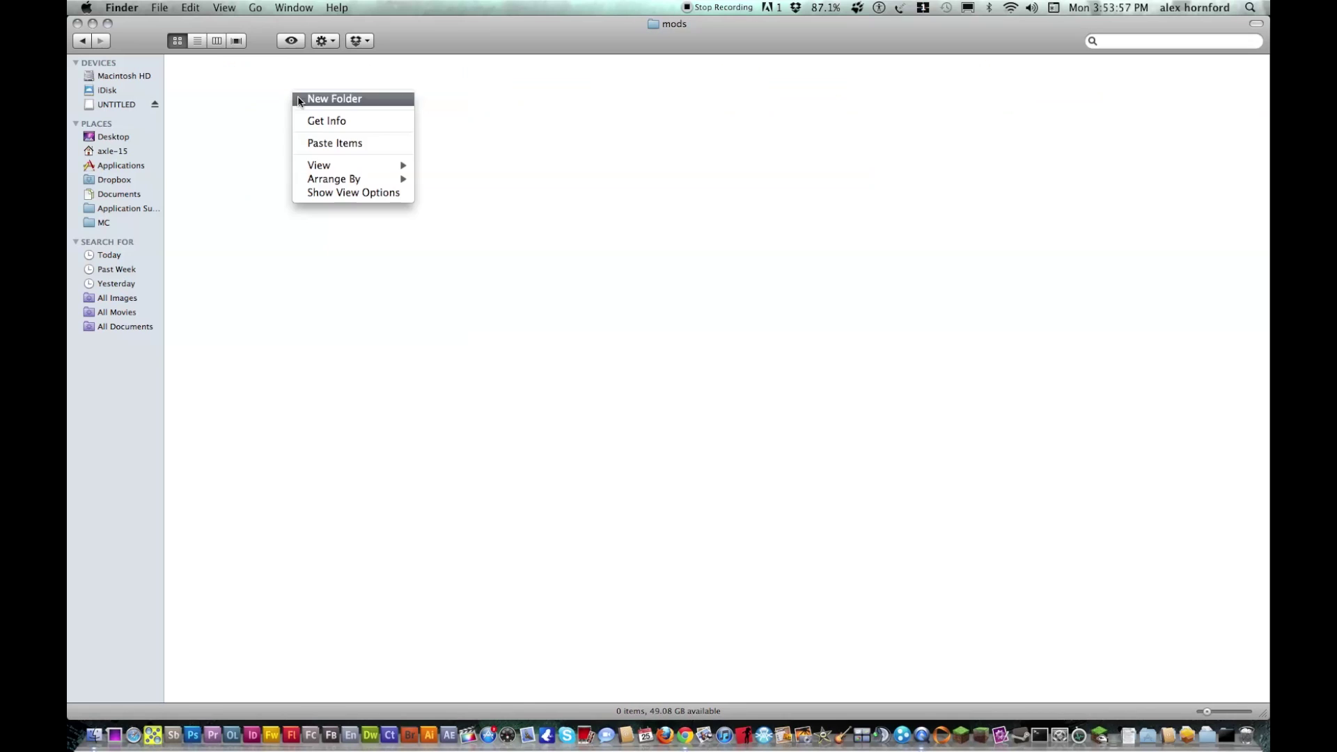
{"action": "left_click", "coordinate": [332, 143]}
Return to the MineColony .7rc11 folder.
{"action": "key", "text": "F10"}
{"action": "left_click", "coordinate": [504, 182]}
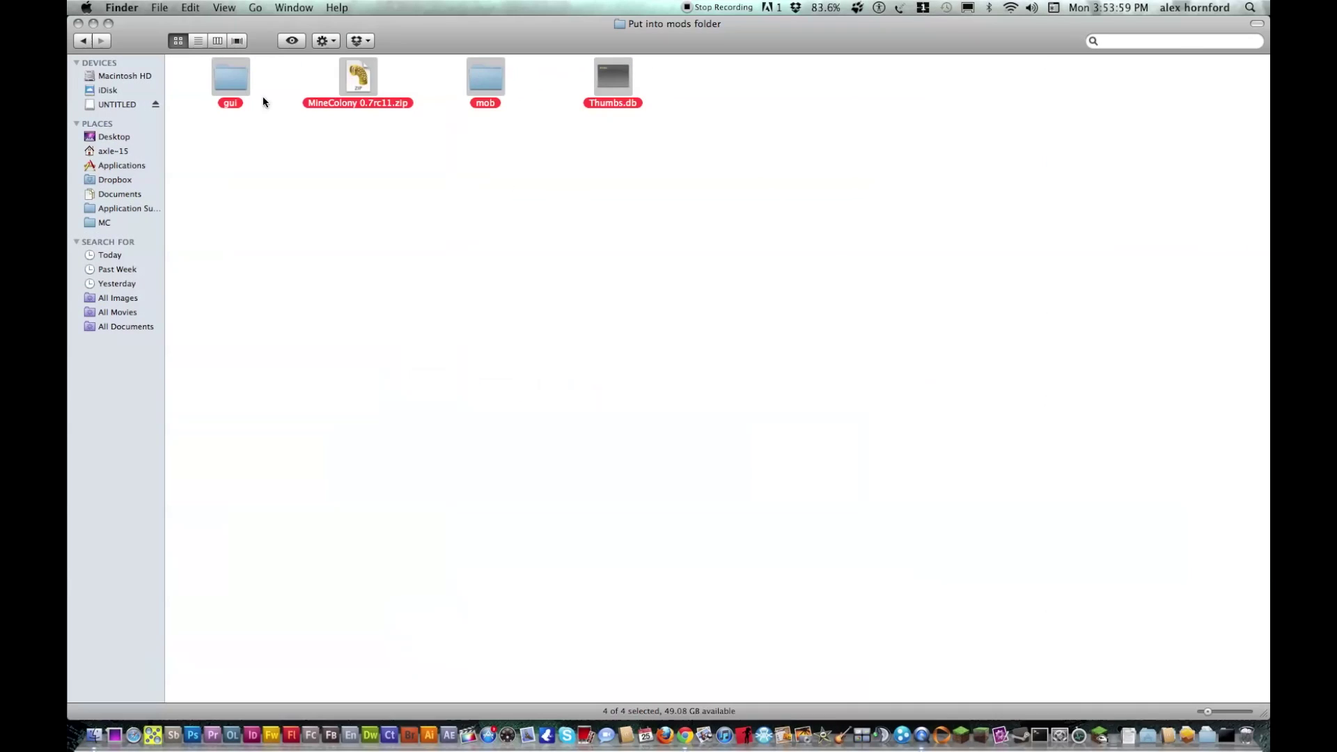
{"action": "left_click", "coordinate": [85, 41]}
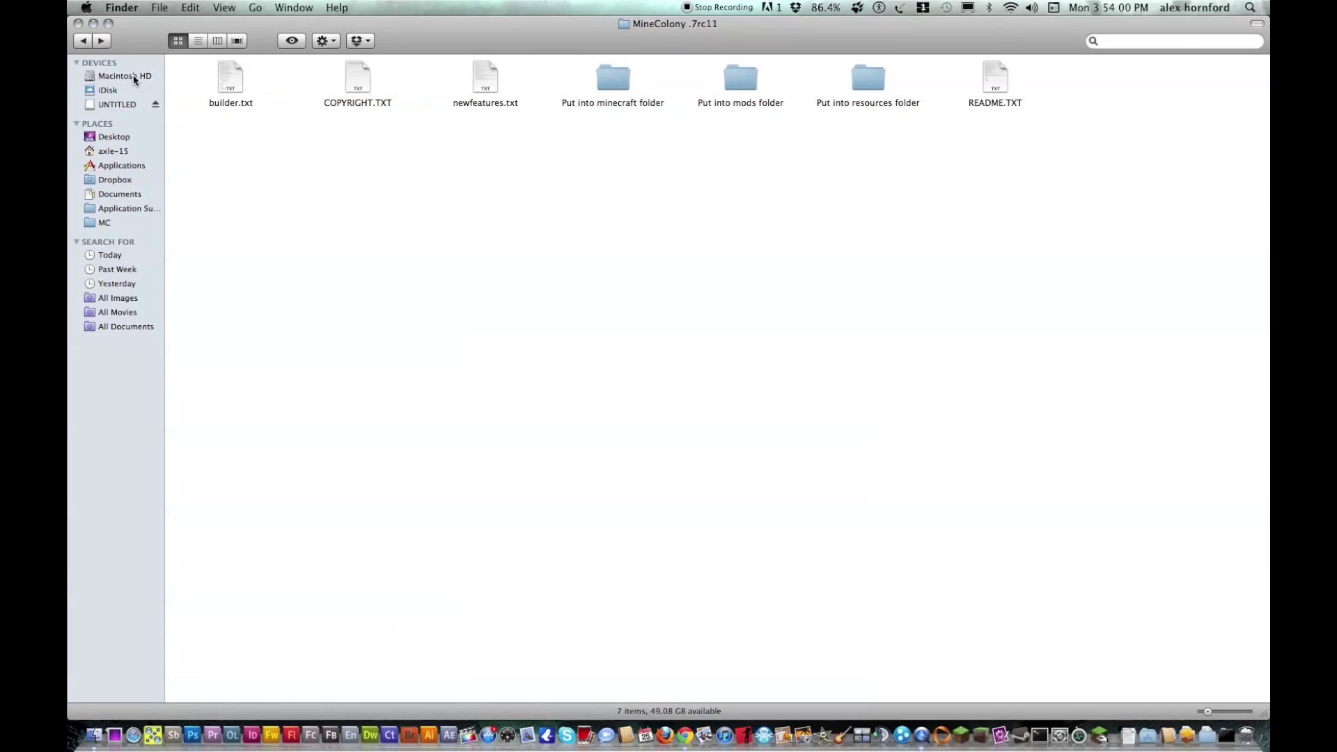
Copy the floorplan folder from Put into resources folder.
{"action": "double_click", "coordinate": [870, 80]}
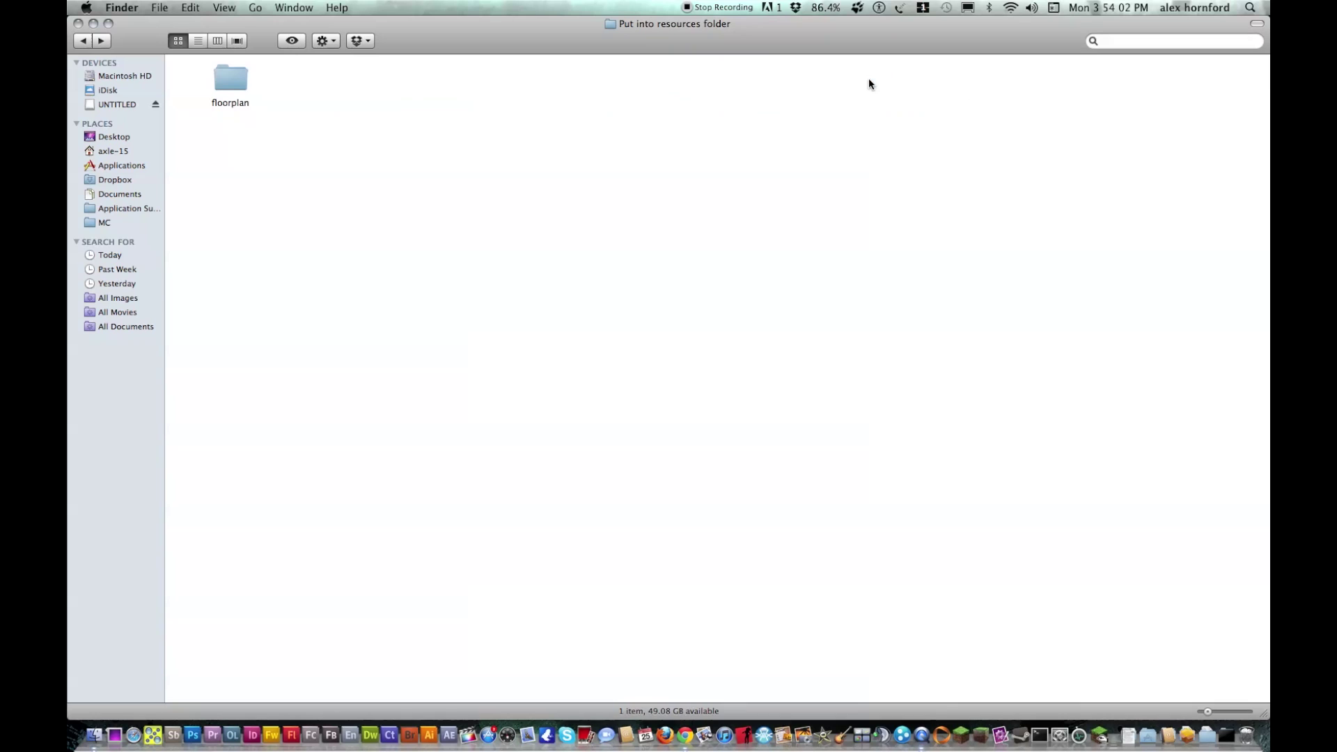
{"action": "right_click", "coordinate": [229, 88]}
{"action": "left_click", "coordinate": [257, 209]}
Paste floorplan into minecraft/resources and close both Finder windows.
{"action": "key", "text": "F10"}
{"action": "left_click", "coordinate": [445, 132]}
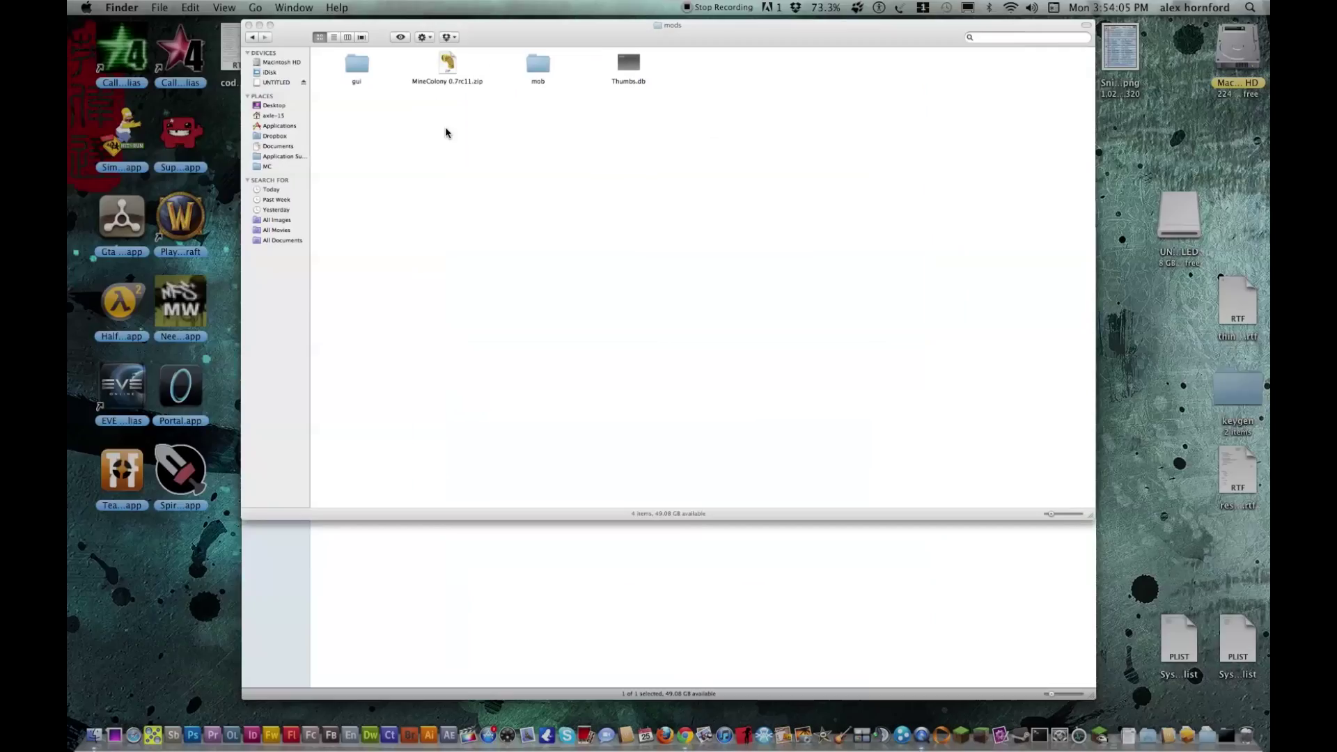
{"action": "left_click", "coordinate": [87, 41]}
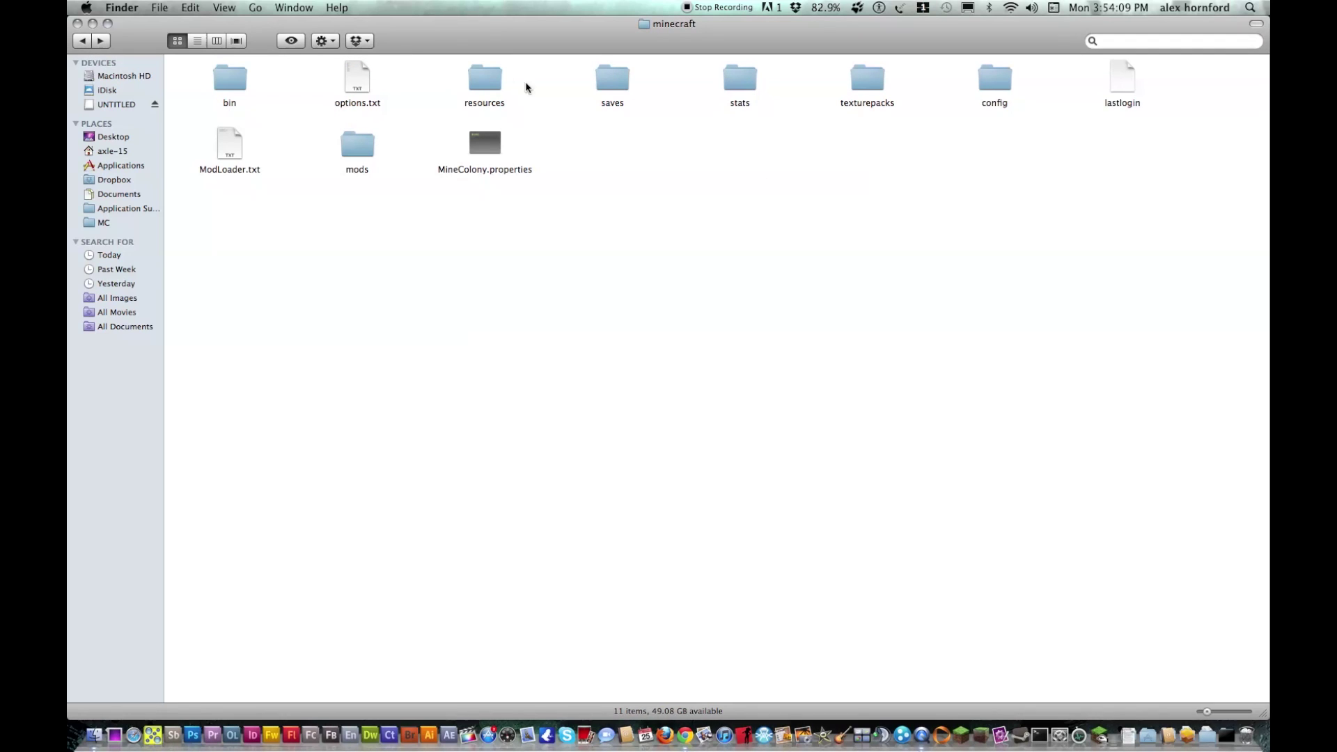
{"action": "double_click", "coordinate": [496, 82]}
{"action": "right_click", "coordinate": [270, 151]}
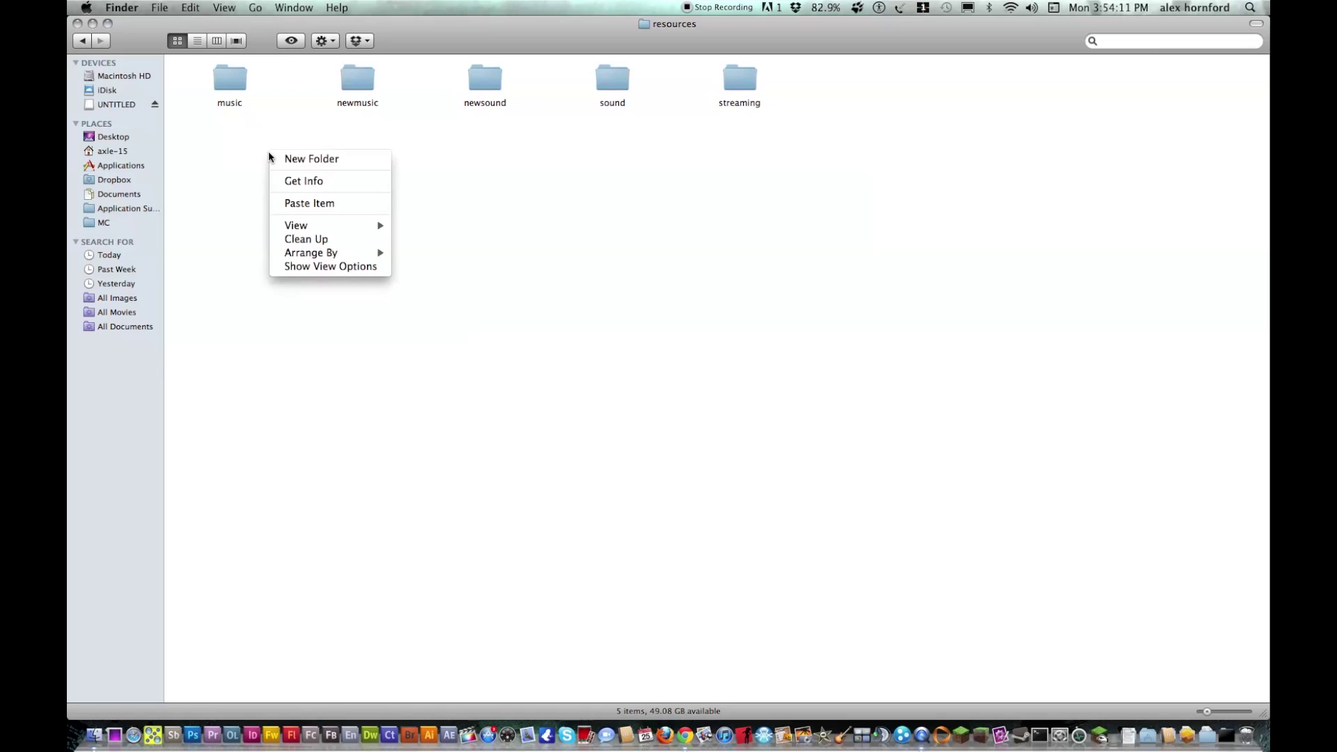
{"action": "left_click", "coordinate": [306, 203]}
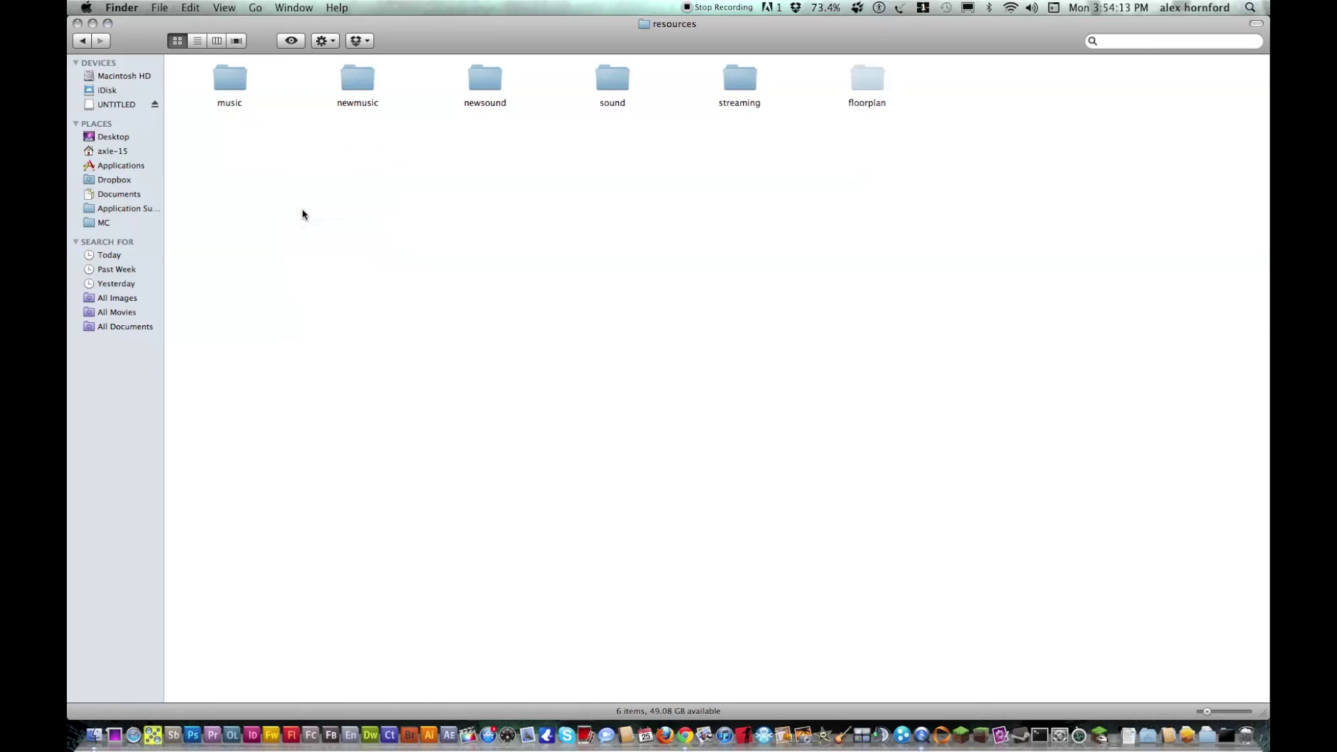
{"action": "left_click", "coordinate": [77, 23]}
{"action": "left_click", "coordinate": [78, 23]}
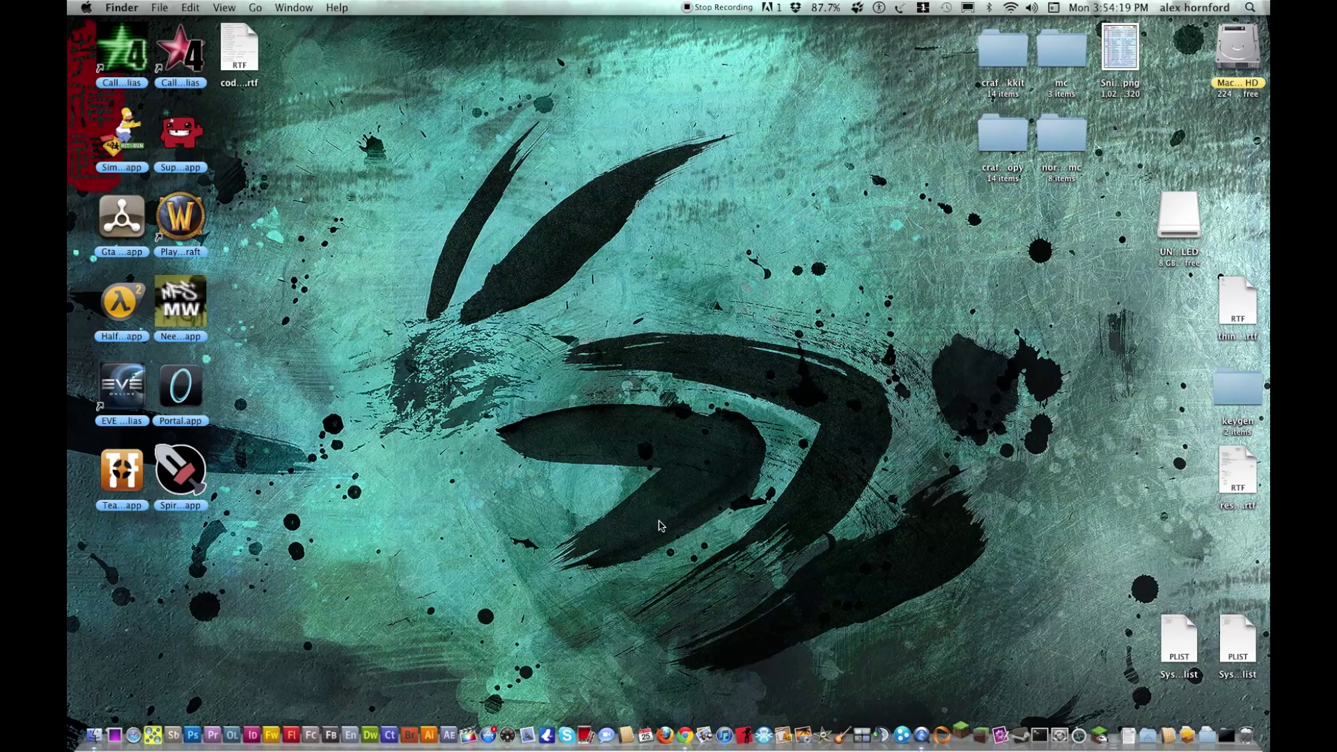
Quit Chrome from the Dock and log in to the Minecraft Launcher again.
{"action": "right_click", "coordinate": [685, 735]}
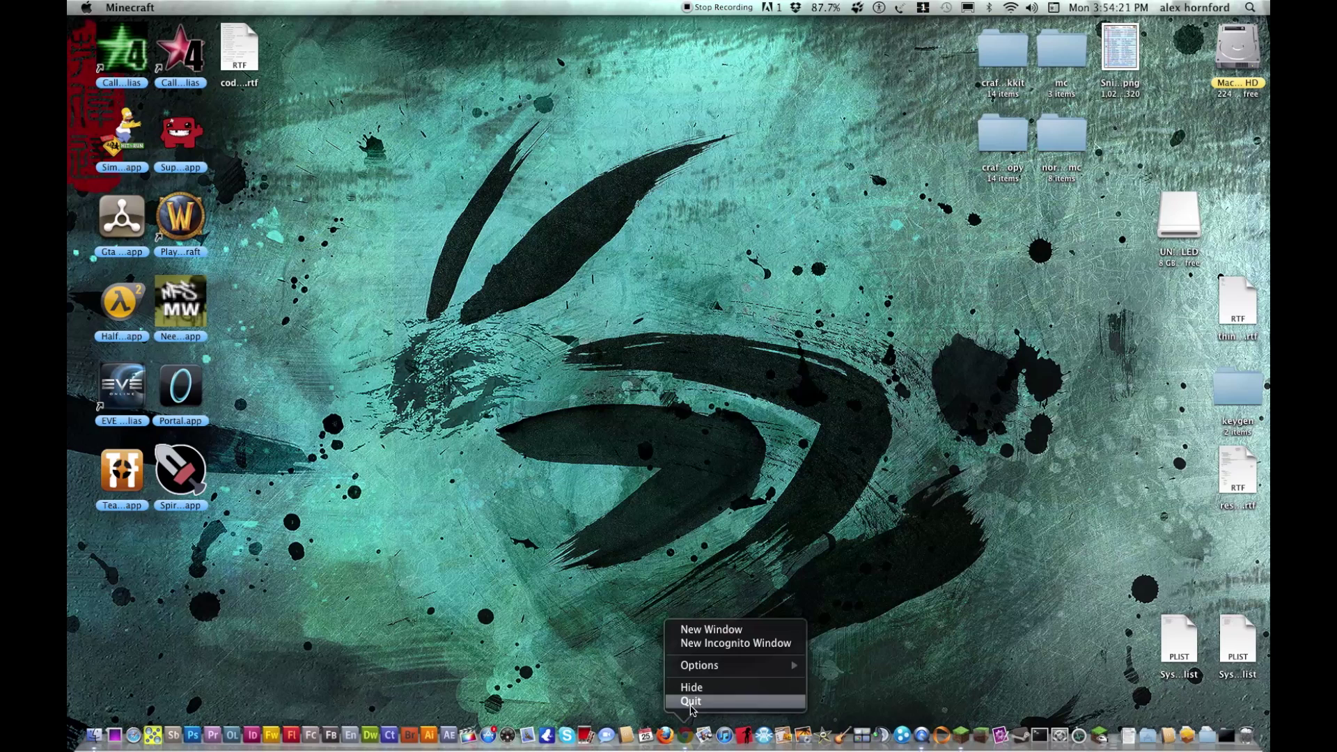
{"action": "left_click", "coordinate": [696, 703]}
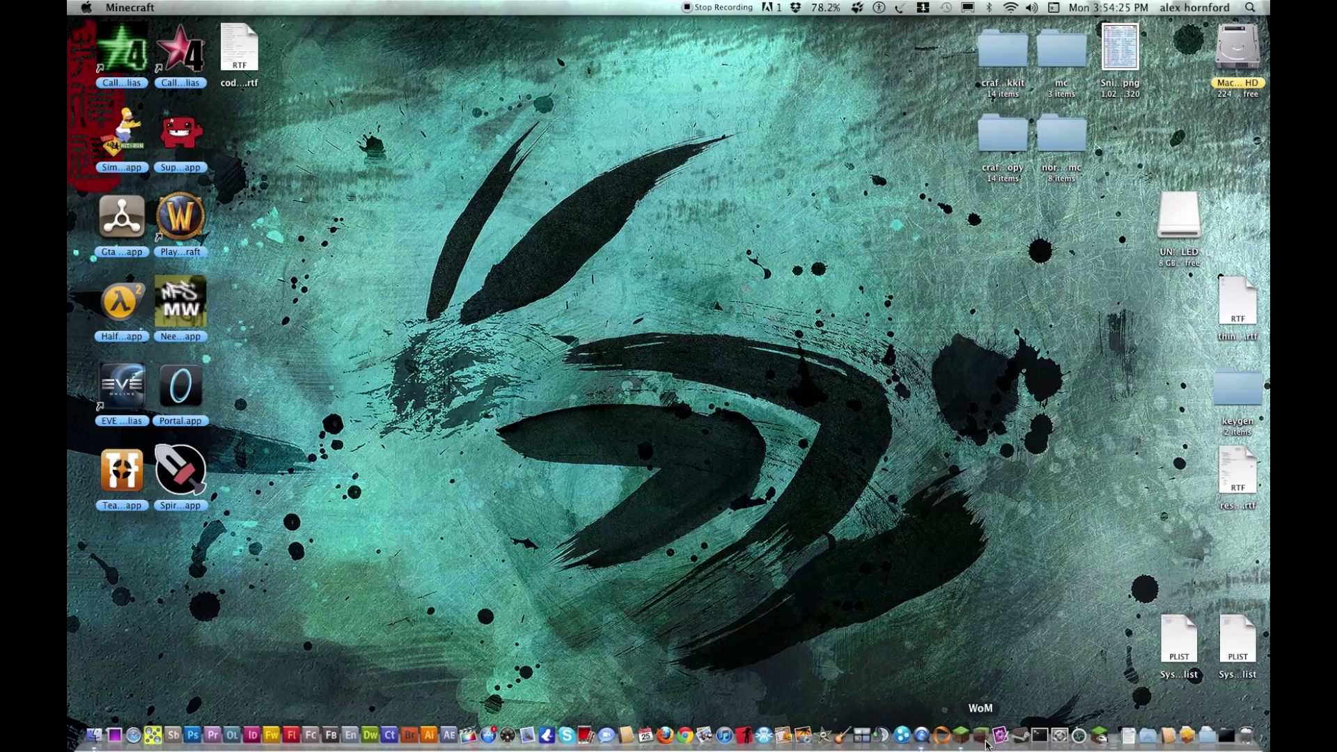
{"action": "left_click", "coordinate": [882, 516]}
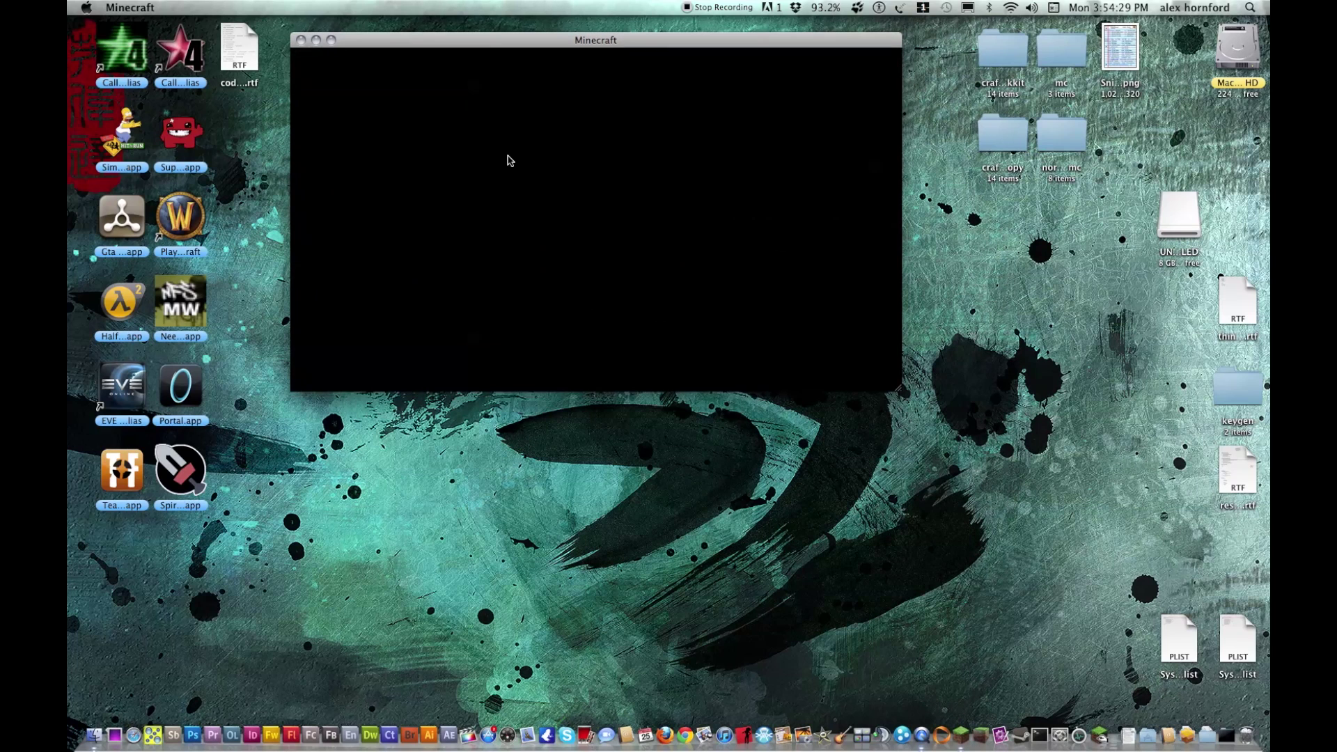